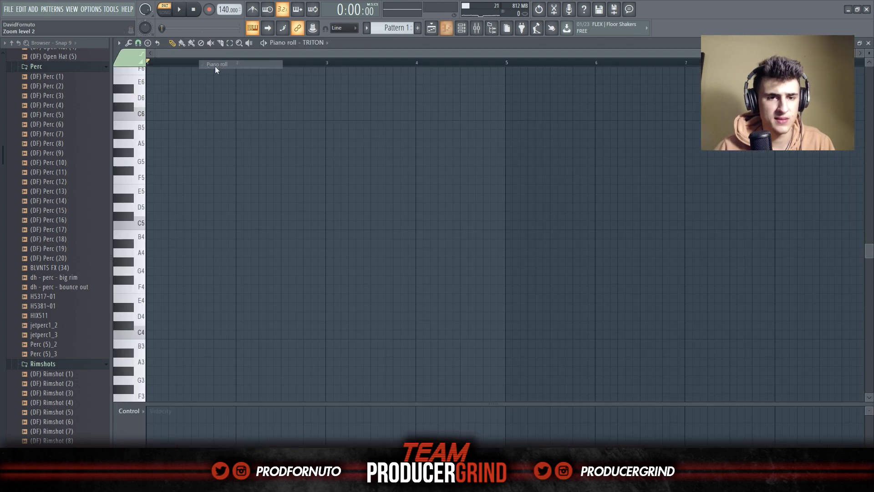
Step: Write the TRITON melody's first bar: a rising C#5, G#5, E6, G#6 run, a B4, F#5, D#6 chord and a B6 note
left_click(463, 31)
right_click(231, 160)
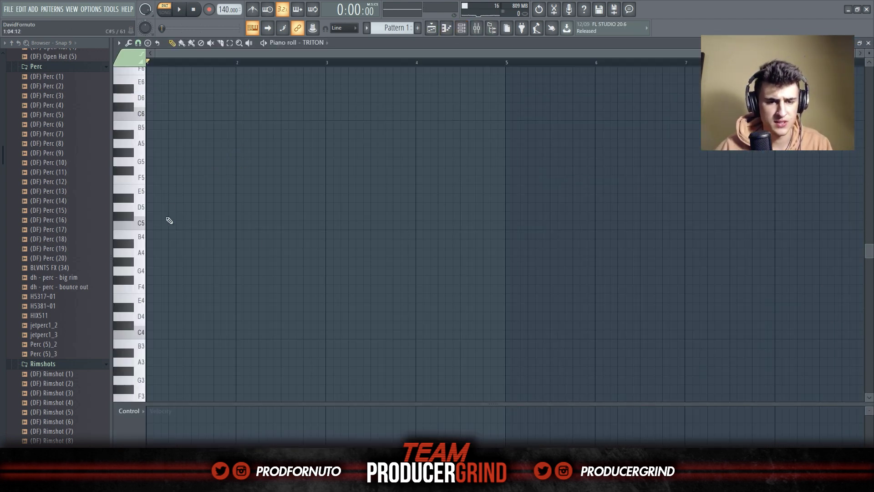
scroll(167, 228, "up", 2)
key("space")
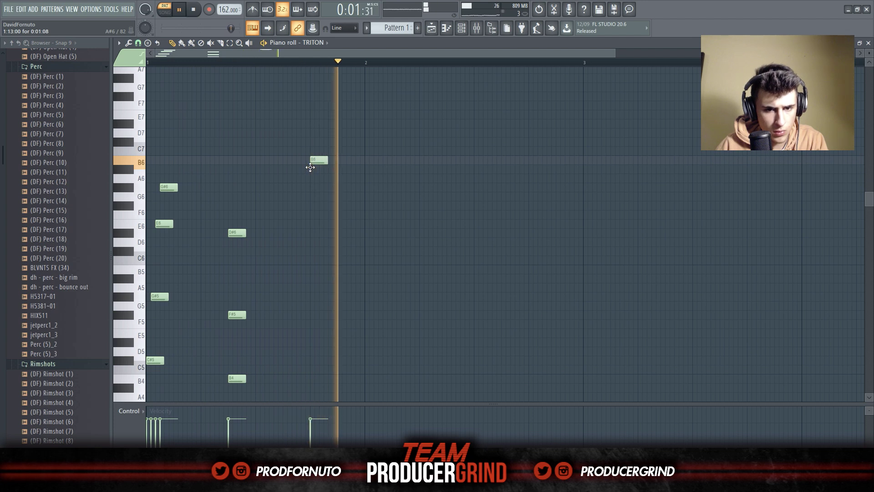
key("space")
Step: Start bar 2 with an A4 note and try F5 and C#6 above it, each offset slightly later
scroll(371, 205, "down", 4)
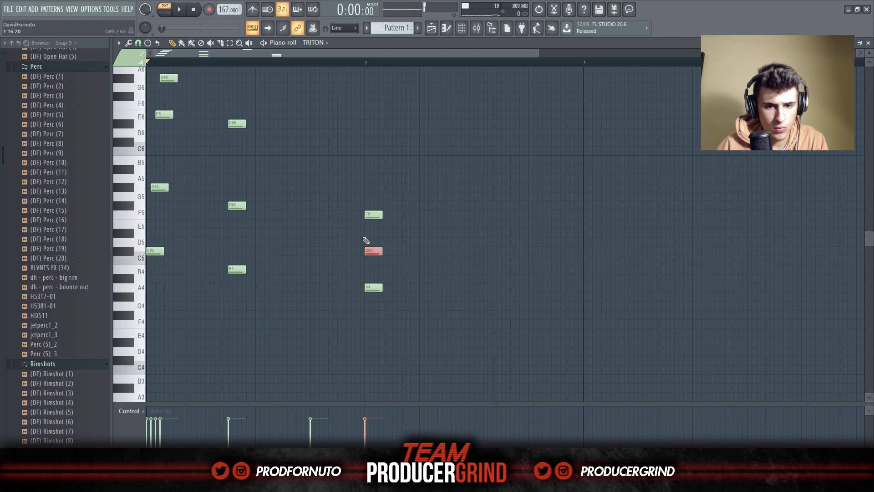
key("space")
left_click_drag(367, 214, 372, 215)
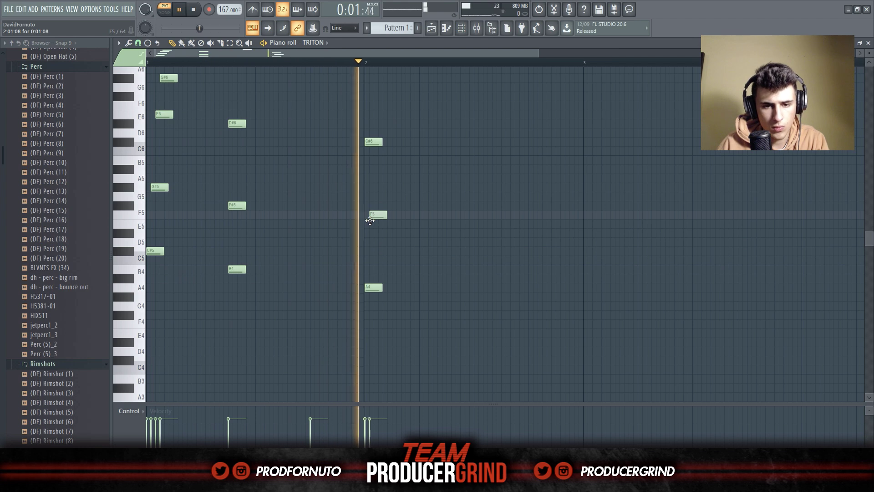
key("space")
left_click_drag(373, 145, 377, 144)
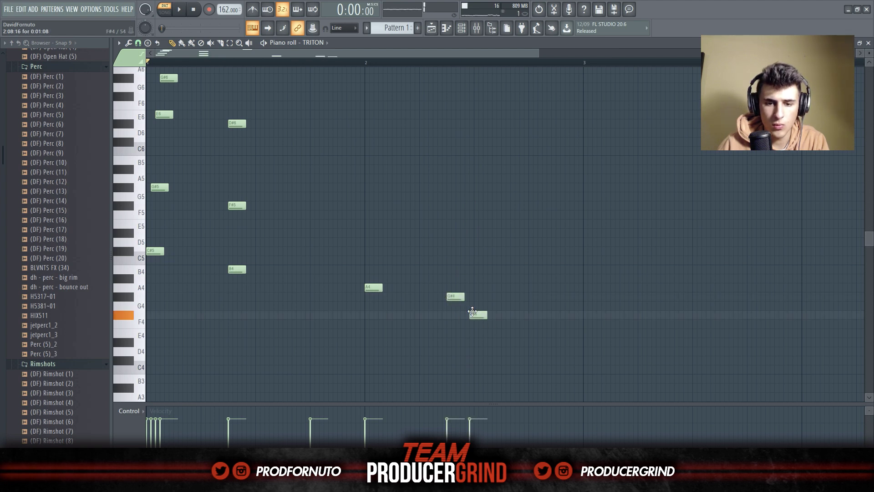
Step: Remove the F#4 note after G#4 in bar 2 and build the bar's opening chord from A4, E5 and C#6
key("space")
right_click(472, 311)
key("space")
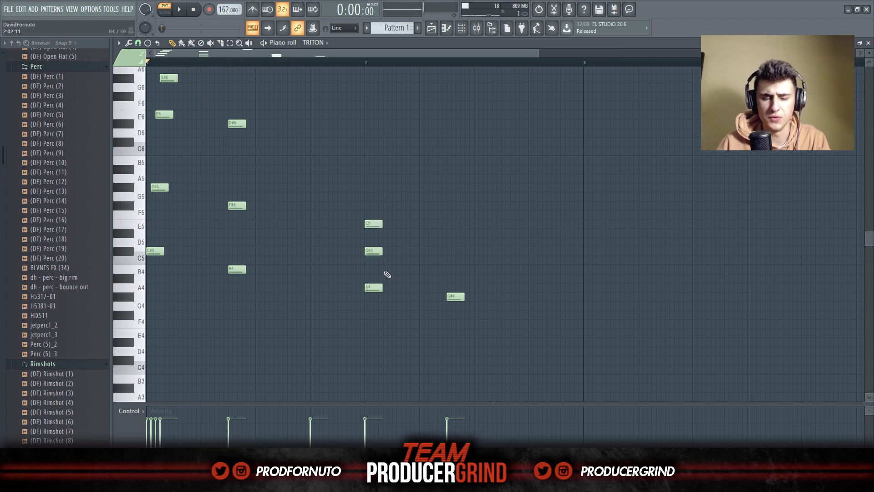
scroll(389, 274, "up", 4)
left_click(381, 250)
scroll(176, 228, "down", 4)
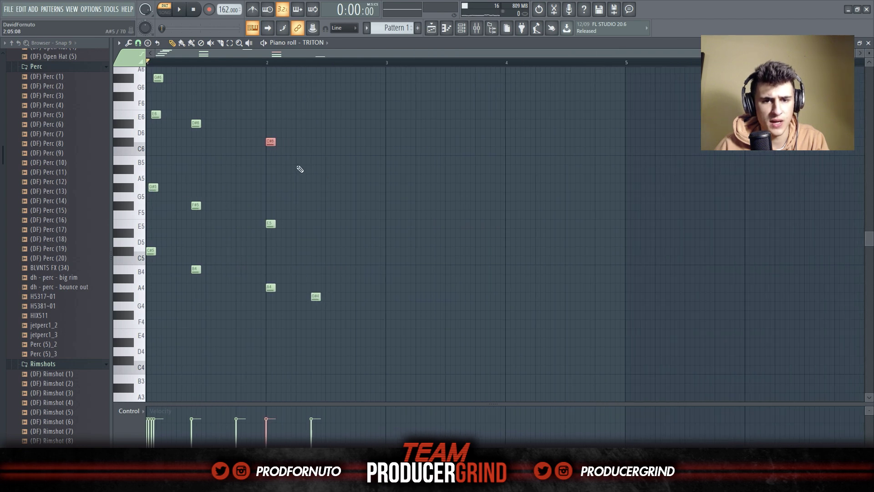
Step: Stagger the E5 and C#6 notes slightly after A4 in the bar 2 chord and extend the melody to four bars
scroll(273, 166, "up", 3)
scroll(291, 182, "down", 3)
scroll(282, 136, "up", 4)
scroll(270, 145, "down", 3)
scroll(282, 187, "up", 5)
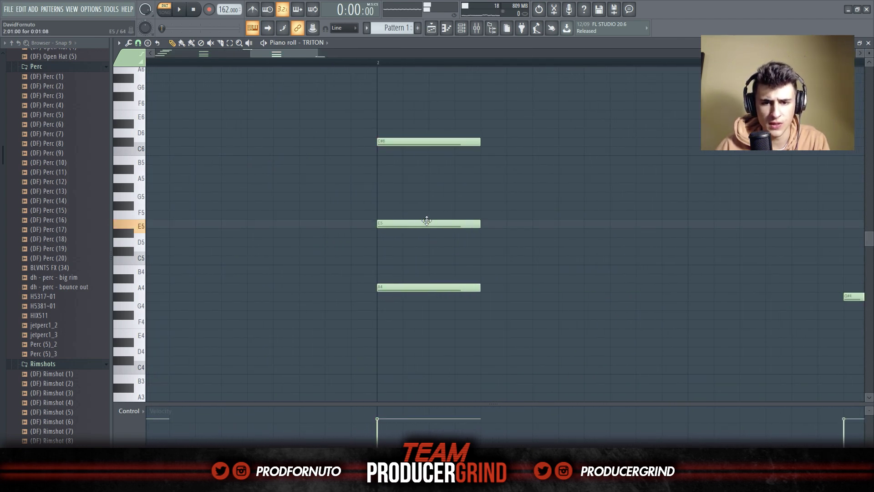
left_click_drag(473, 145, 498, 144)
scroll(494, 171, "down", 5)
key("space")
Step: Transpose the entire four-bar TRITON melody up by one semitone
scroll(359, 291, "up", 3)
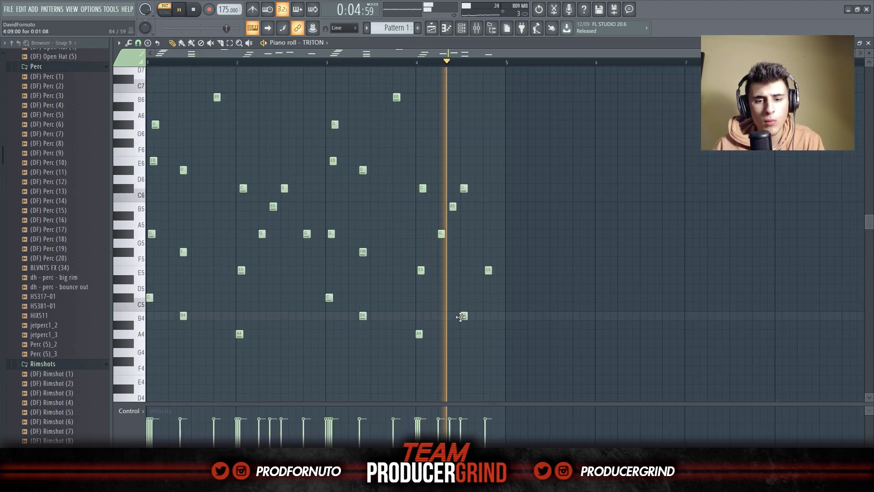
key("ctrl+a")
key("shift+Up")
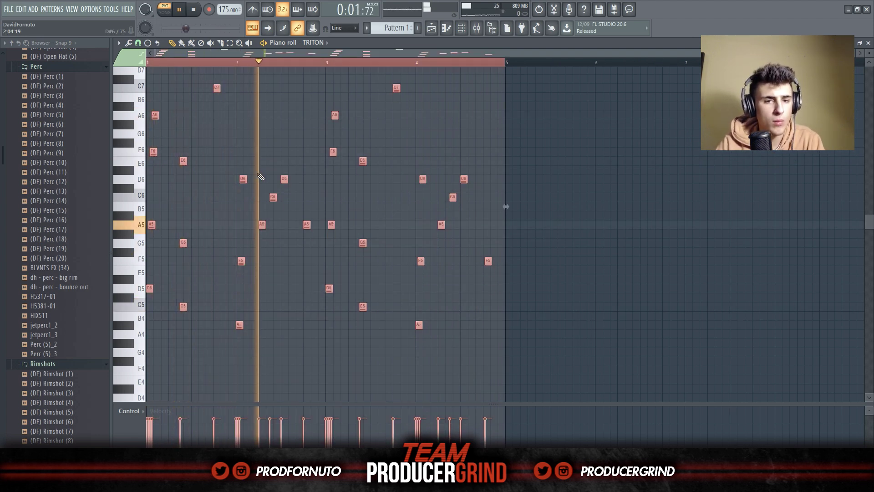
key("ctrl+d")
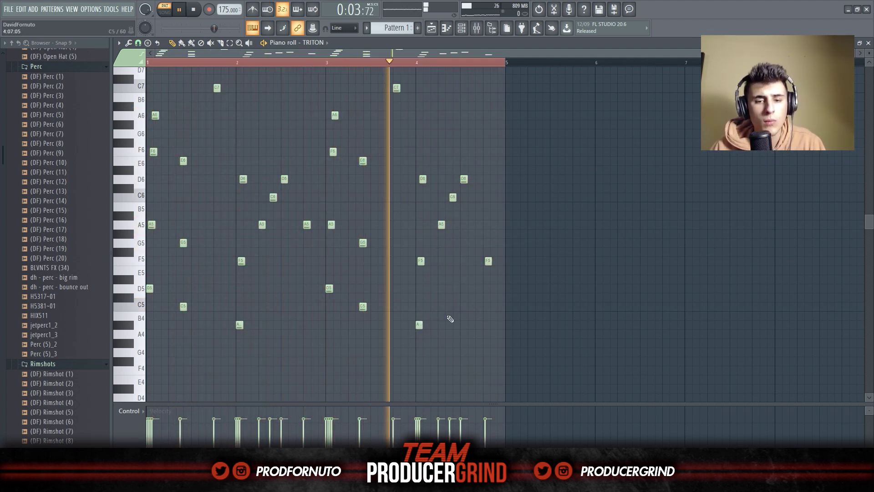
key("space")
Step: Randomize the velocities of all TRITON melody notes with a bipolar velocity level of -22% and play the result
key("F9")
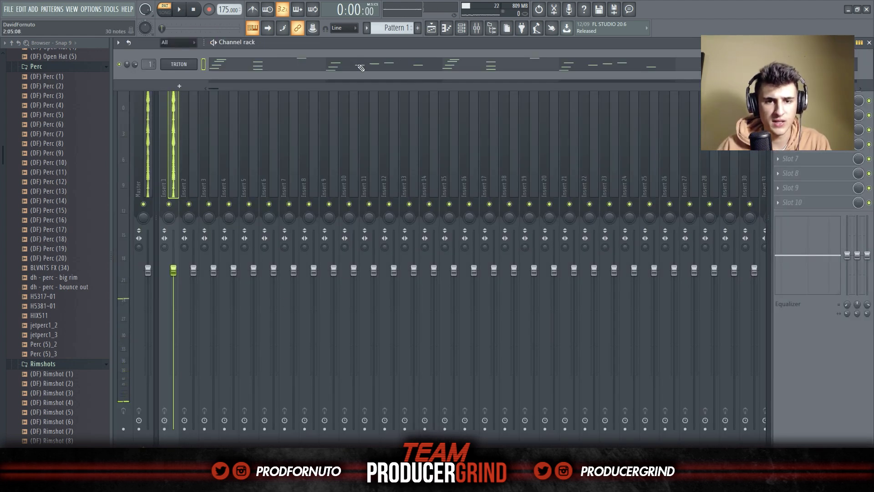
key("F9")
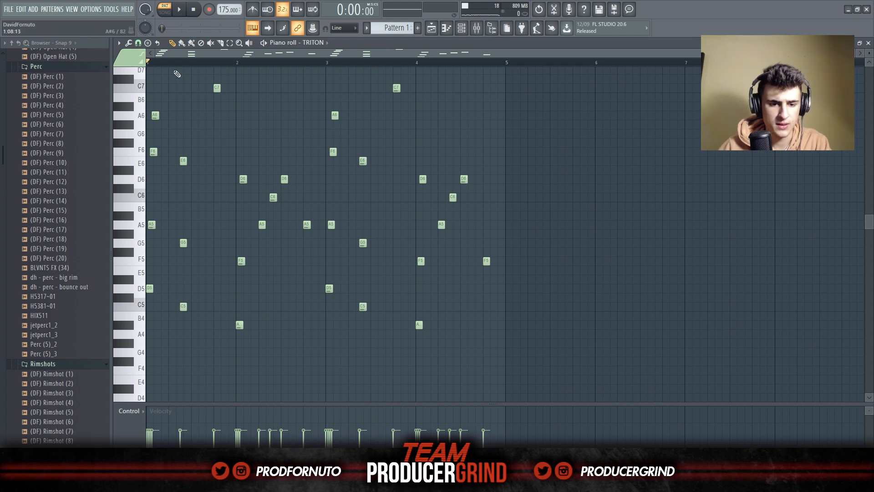
key("ctrl+a")
left_click(118, 43)
mouse_move(143, 72)
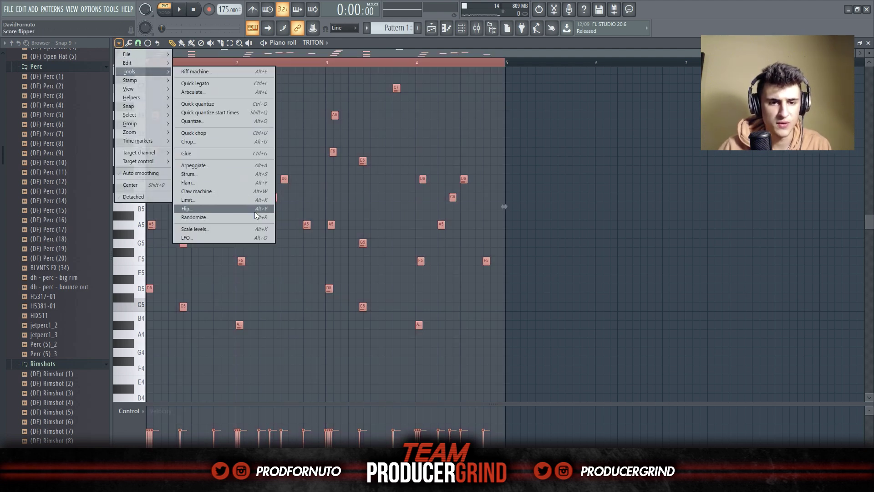
left_click(212, 217)
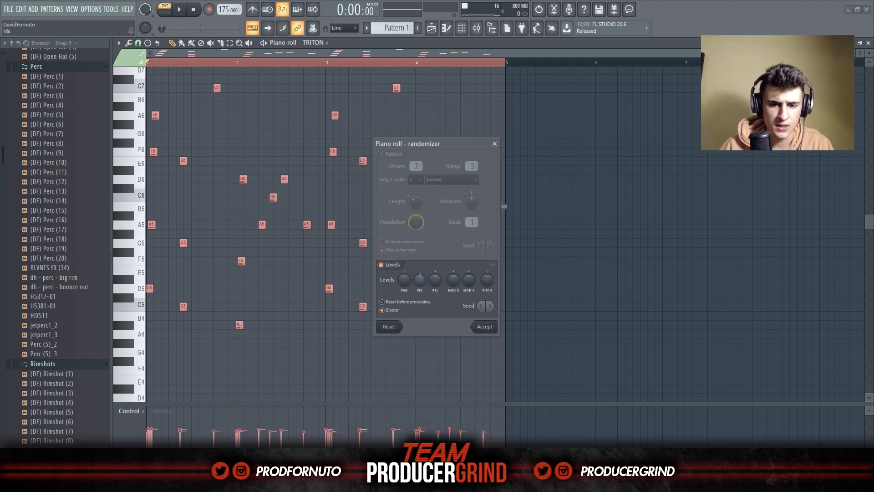
left_click_drag(420, 279, 419, 292)
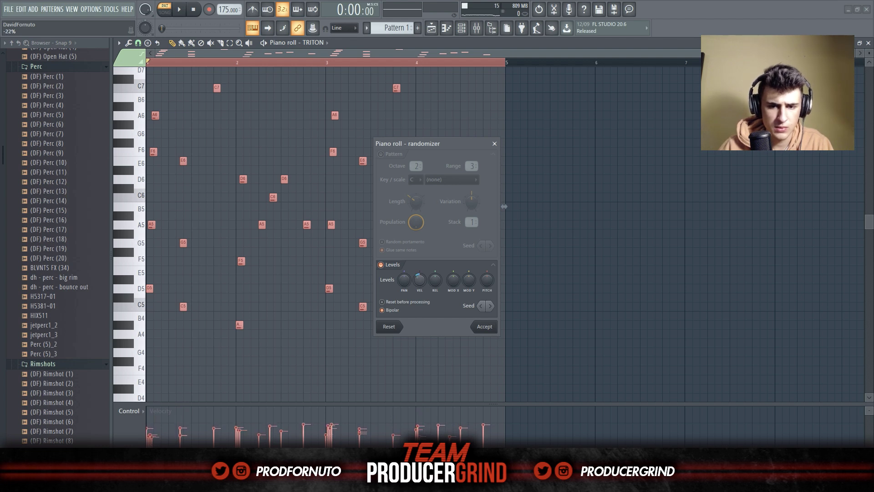
left_click(485, 328)
key("space")
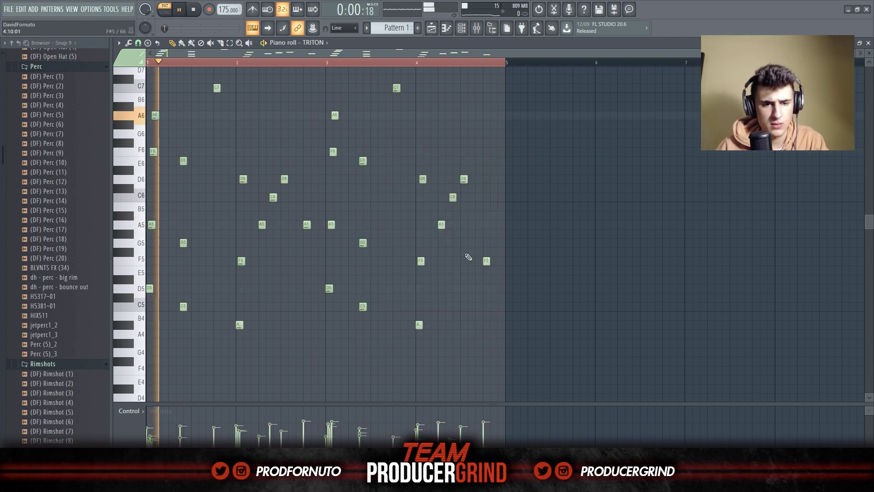
Step: Clone the TRITON channel with its melody and choose a preset from the Motion Synth category for the copy
left_click(462, 29)
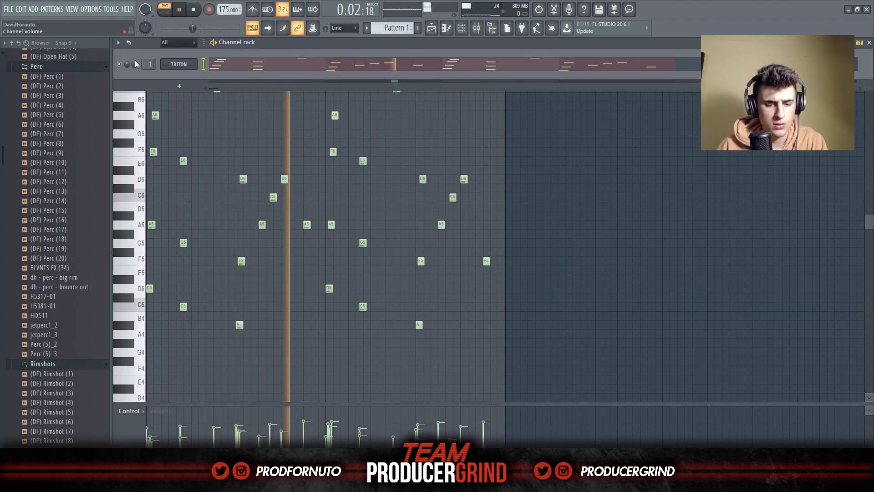
left_click(476, 29)
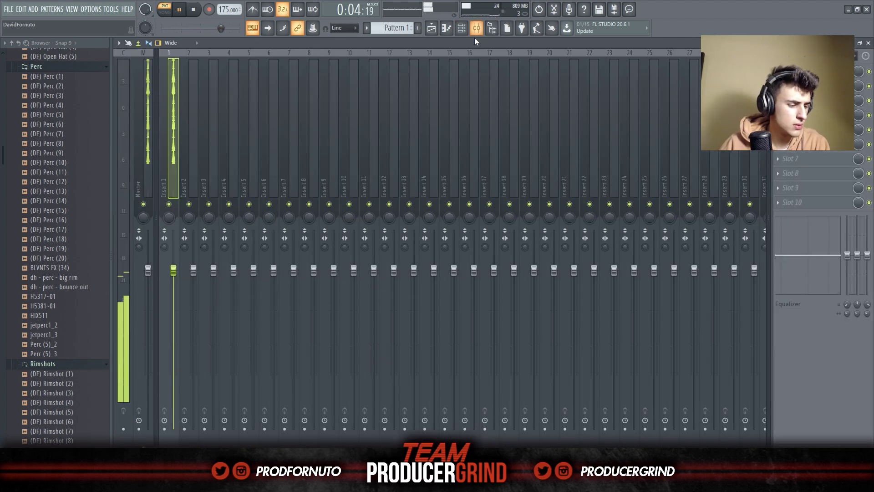
key("F6")
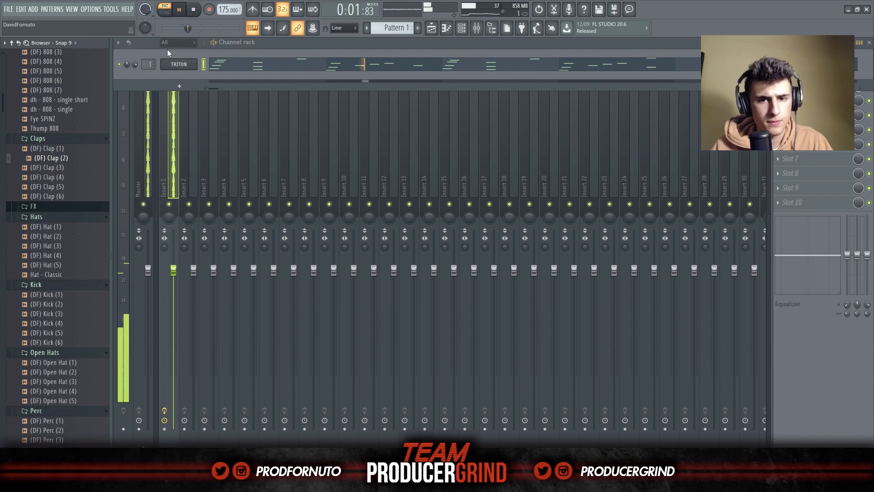
key("space")
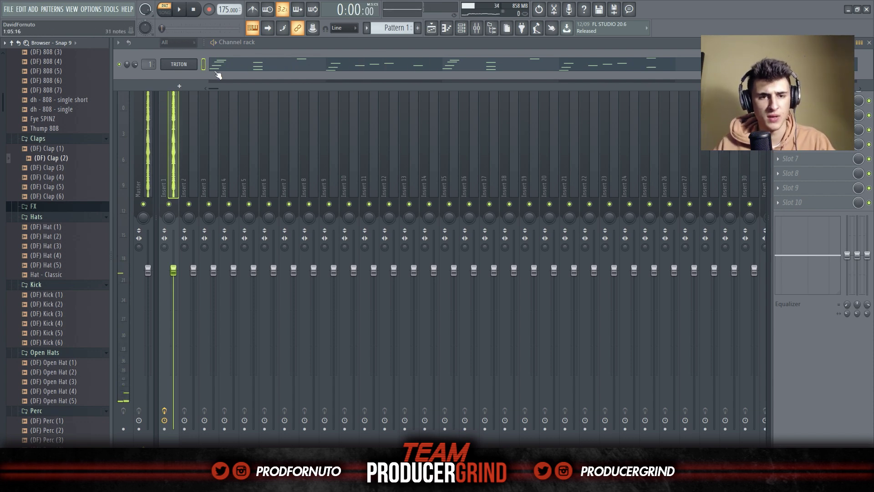
right_click(191, 67)
left_click(246, 153)
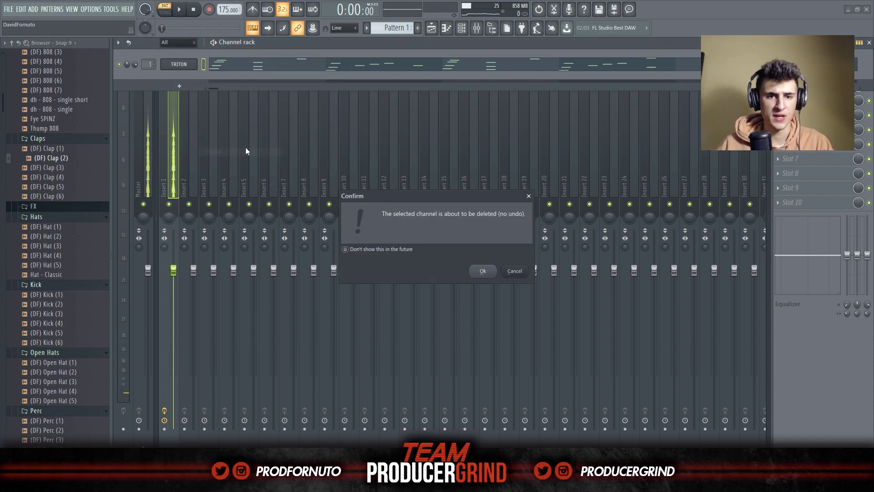
key("Return")
right_click(196, 67)
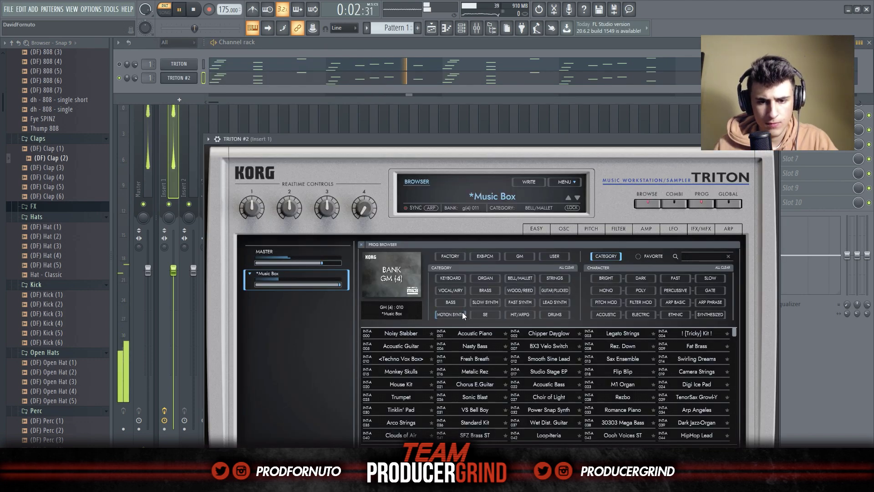
left_click(463, 312)
left_click(476, 359)
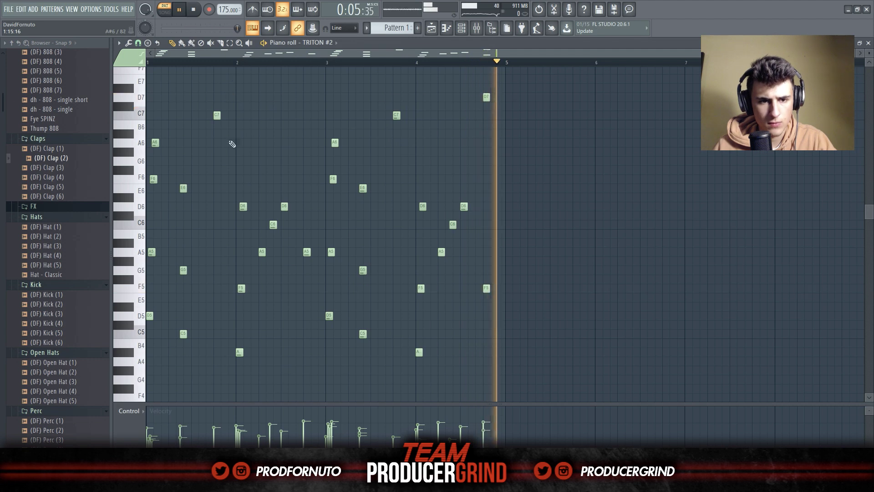
Step: Delete the bar 1 chord (C5, G5, E6) and the last A5 of bar 2 from the TRITON #2 melody
right_click(183, 270, "alt")
right_click(217, 115, "alt")
key("ctrl+z")
left_click(306, 251)
Step: Delete the bar 3 chord (C5, G5, E6) and the closing F5 and D7 notes of bar 4 from TRITON #2
right_click(363, 188, "alt")
right_click(363, 269, "alt")
right_click(363, 333, "alt")
left_click(441, 252)
left_click(464, 206)
left_click(452, 223)
key("ctrl+z")
right_click(487, 288, "alt")
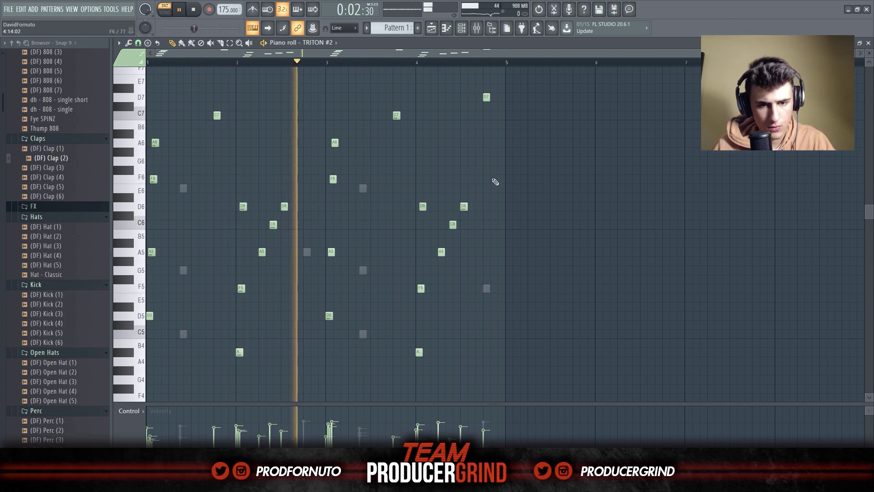
left_click(486, 97)
Step: Lower the channel volume of the TRITON #2 layer to 62%
left_click(464, 29)
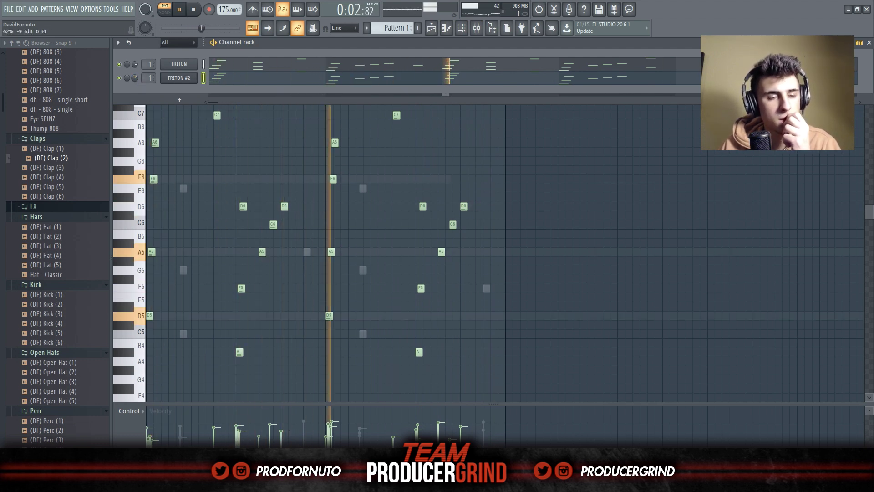
left_click(248, 84)
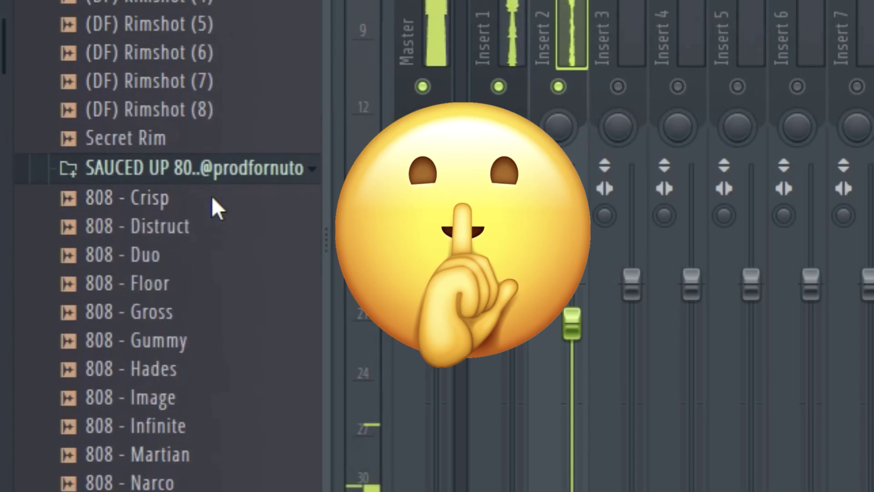
Step: Audition the bass samples in the SAUCED UP 808s folder against the playing melody
left_click_drag(182, 339, 191, 350)
left_click(174, 294)
left_click(173, 320)
left_click(182, 396)
left_click(195, 365)
left_click(71, 337)
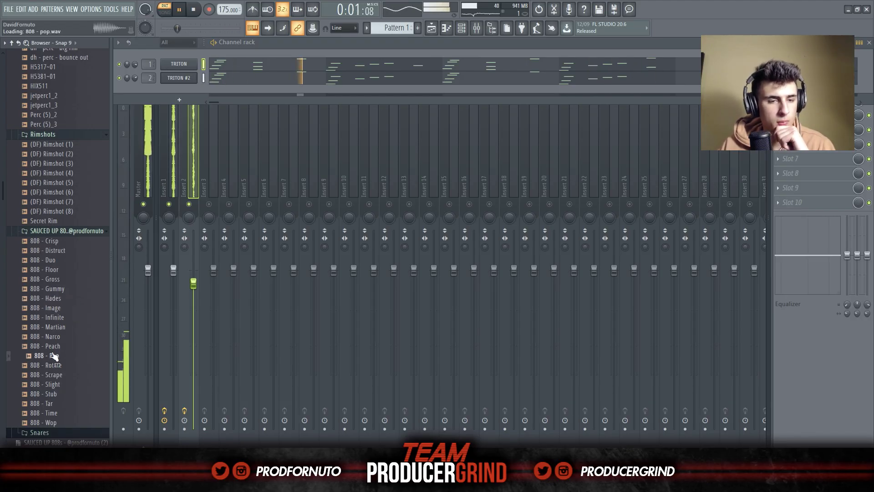
left_click(57, 346)
left_click(59, 365)
left_click(61, 375)
left_click(61, 366)
left_click(59, 375)
left_click(58, 384)
left_click(57, 394)
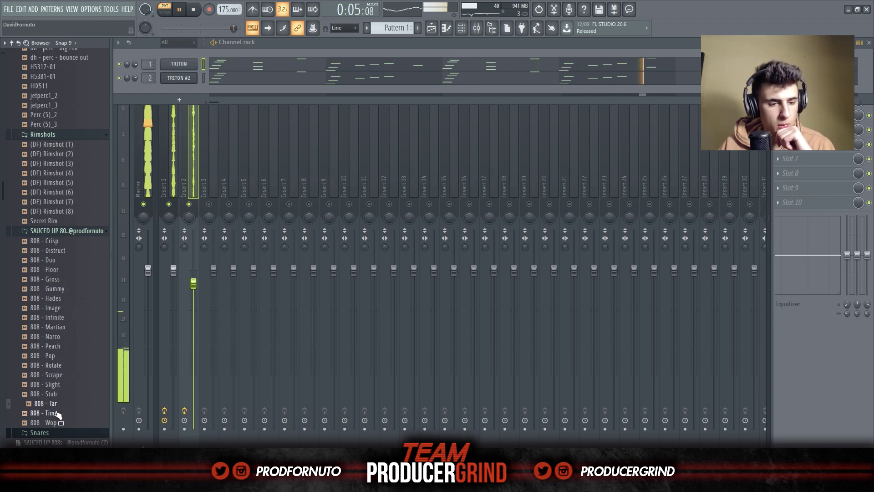
left_click(56, 403)
Step: Add the 808 - Tar sample as a new channel and write its four-bar bassline with E5, D5 and C5 notes
left_click_drag(72, 381, 195, 97)
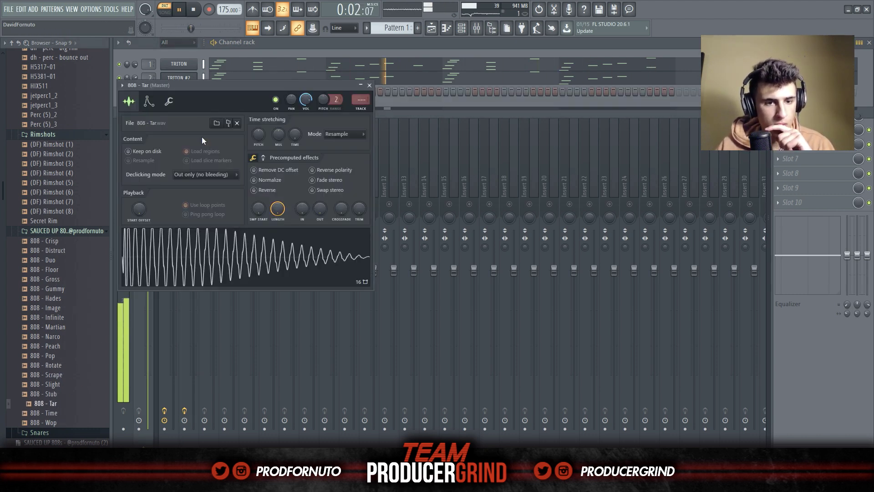
left_click(338, 52)
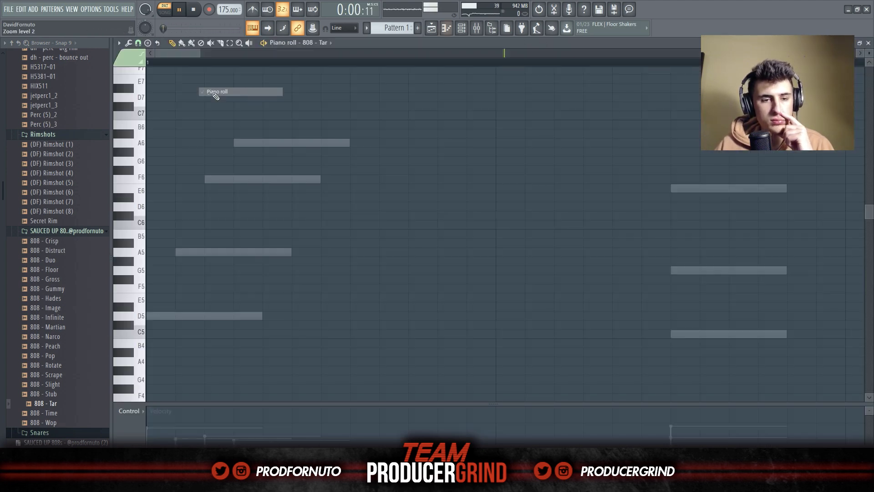
scroll(355, 122, "left", 1)
left_click(544, 141, "ctrl")
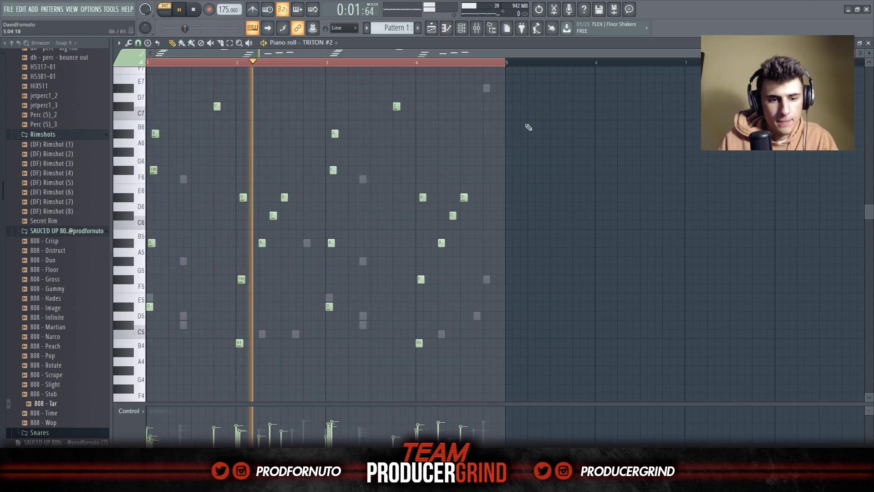
Step: Raise all notes of the 808 - Tar bassline by one octave and play it back
left_click(462, 29)
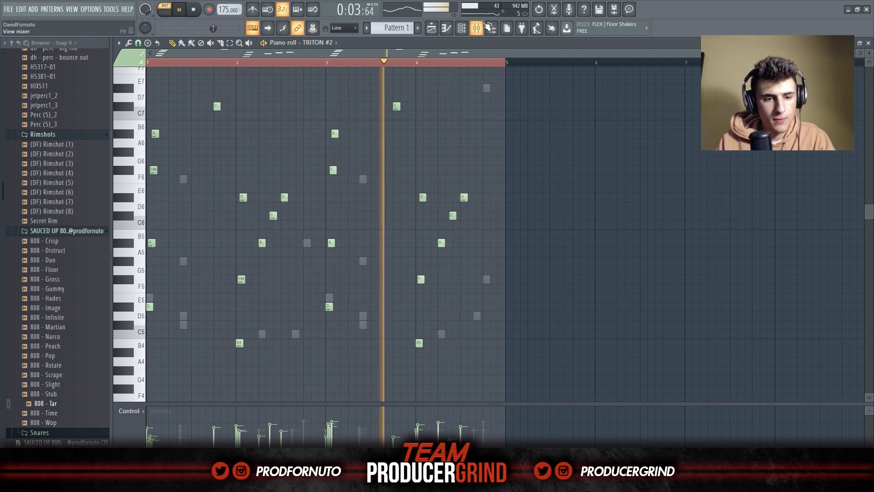
left_click(462, 29)
left_click(239, 92)
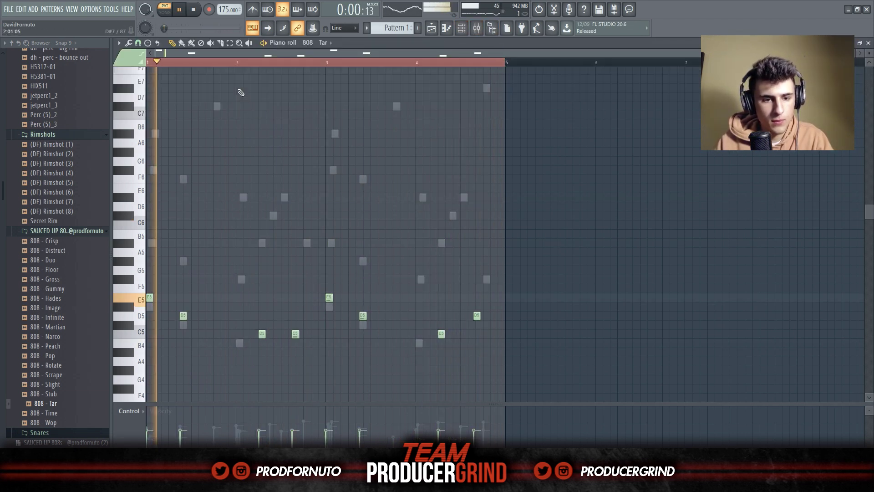
key("space")
key("ctrl+Up")
key("space")
key("space")
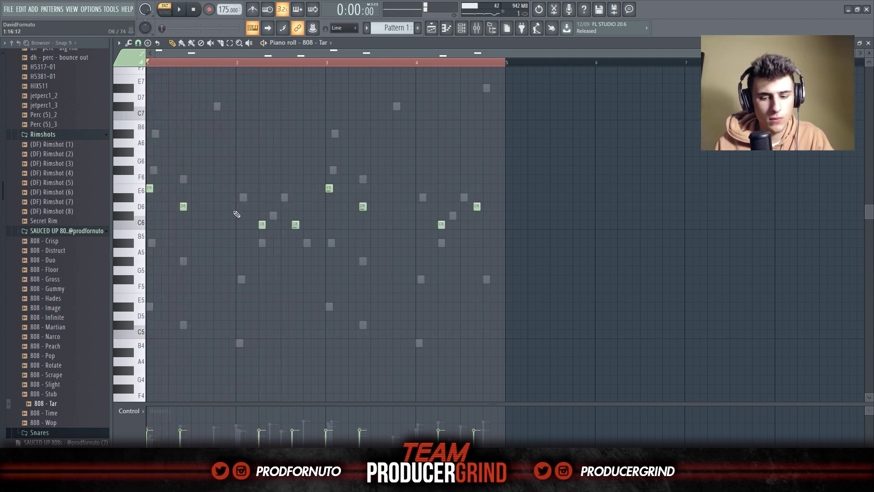
Step: Lower all notes of the 808 - Tar bassline by one semitone and shift its last C#6 note slightly earlier
key("space")
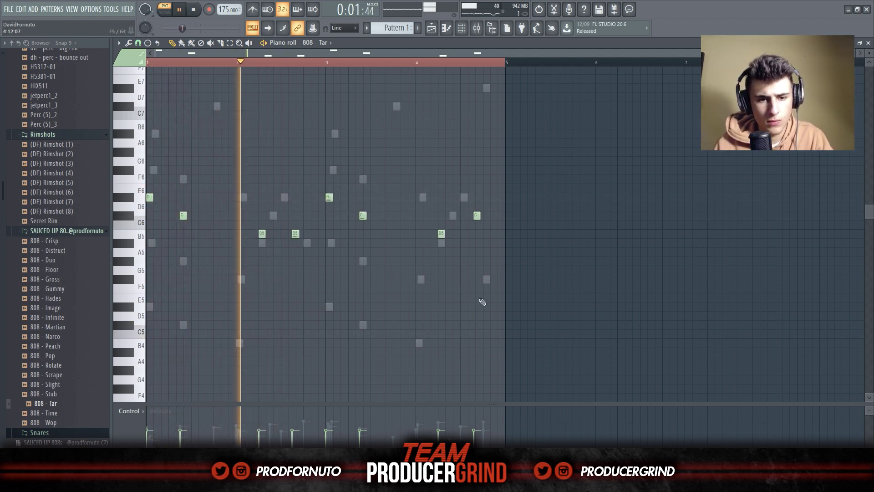
left_click_drag(510, 292, 77, 152)
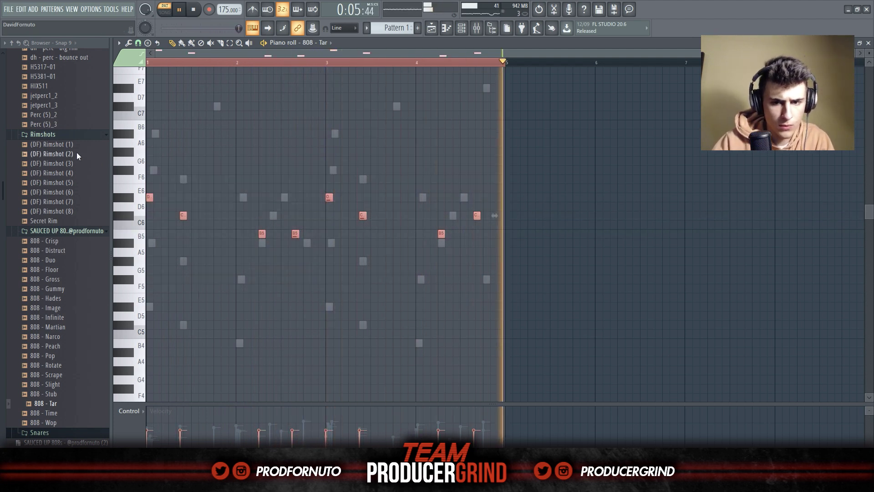
left_click(450, 298, "ctrl")
scroll(467, 291, "up", 4)
left_click_drag(535, 217, 521, 218)
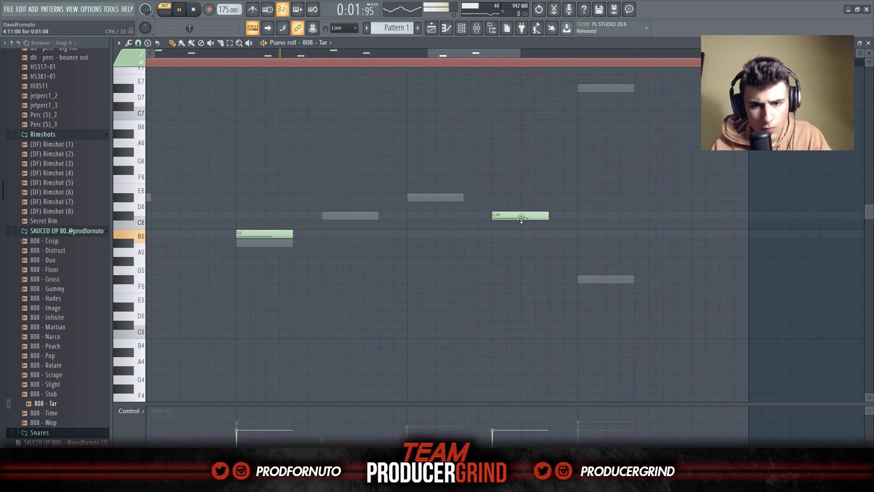
Step: Transpose the entire 808 - Tar bassline down one octave to D#5, C#5 and B4
scroll(521, 225, "down", 1)
scroll(505, 258, "down", 3)
key("ctrl+a")
key("ctrl+Down")
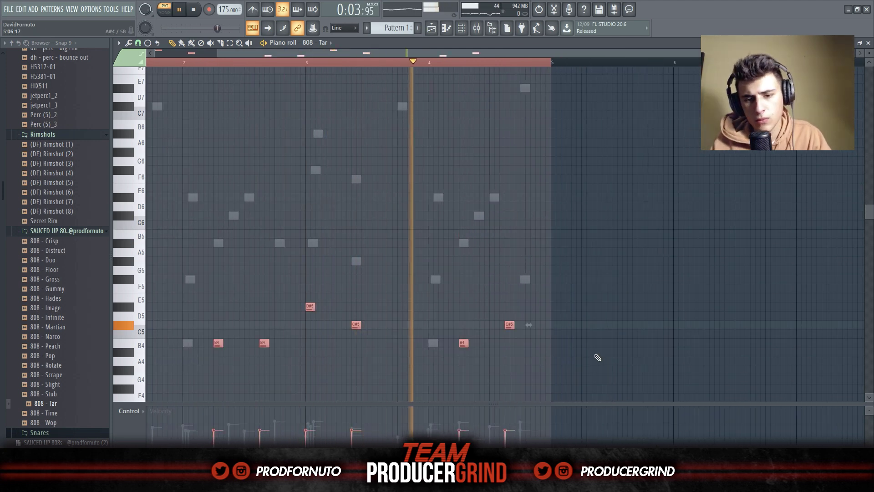
Step: Extend every bassline note to the next one with legato, using a temporary C#5 note at bar 5 as the end point
left_click(555, 326)
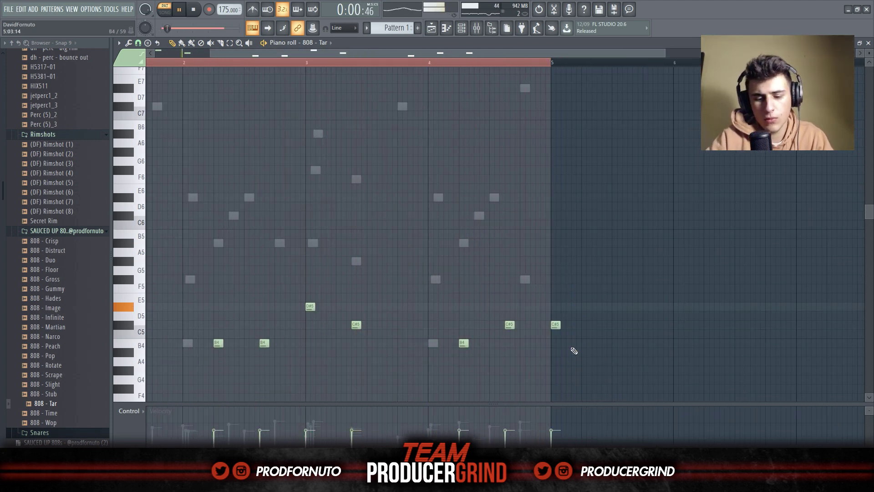
key("ctrl+l")
right_click(556, 326)
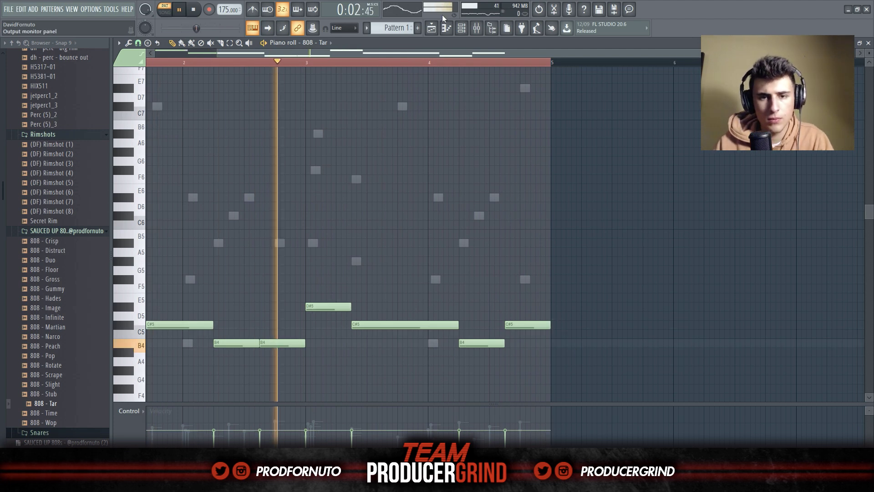
Step: Normalize the 808 - Tar sample in its channel settings and set its boost to 0%
left_click(461, 29)
left_click(179, 92)
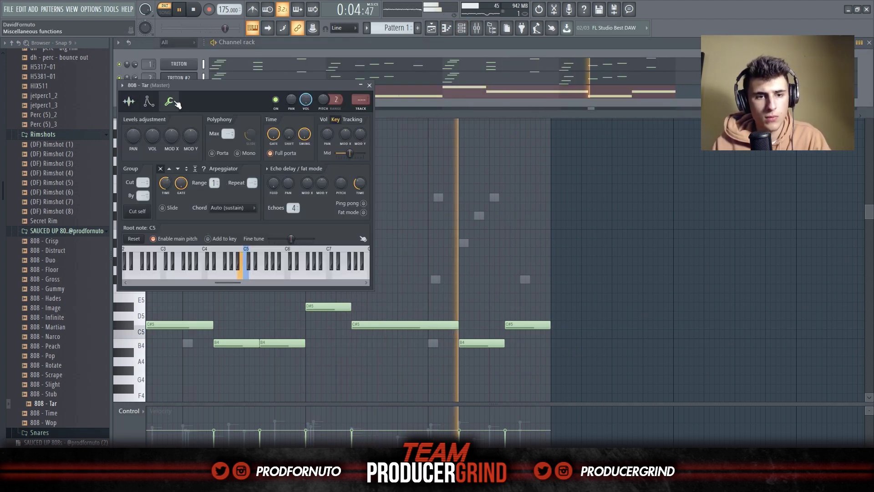
left_click(149, 101)
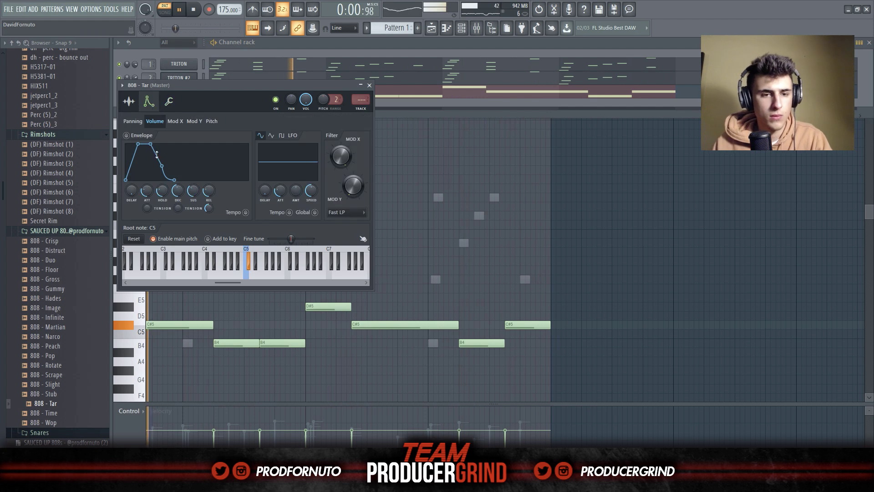
left_click(129, 101)
left_click(263, 158)
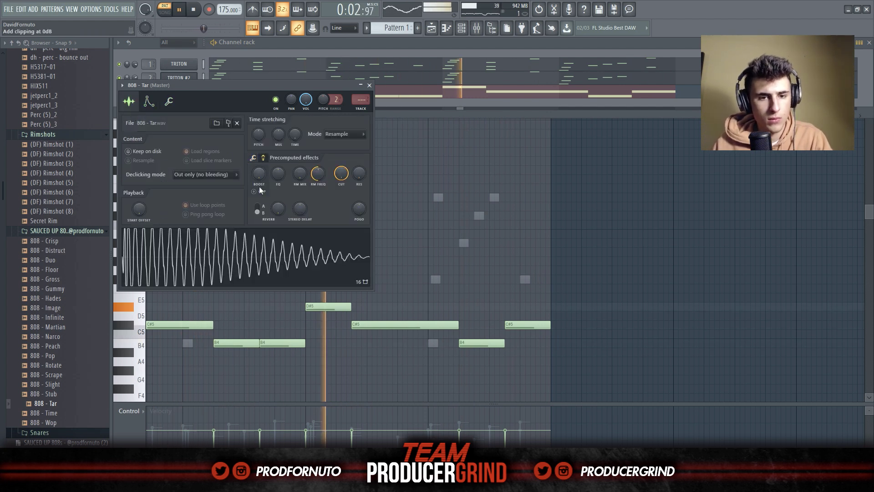
left_click_drag(255, 174, 254, 180)
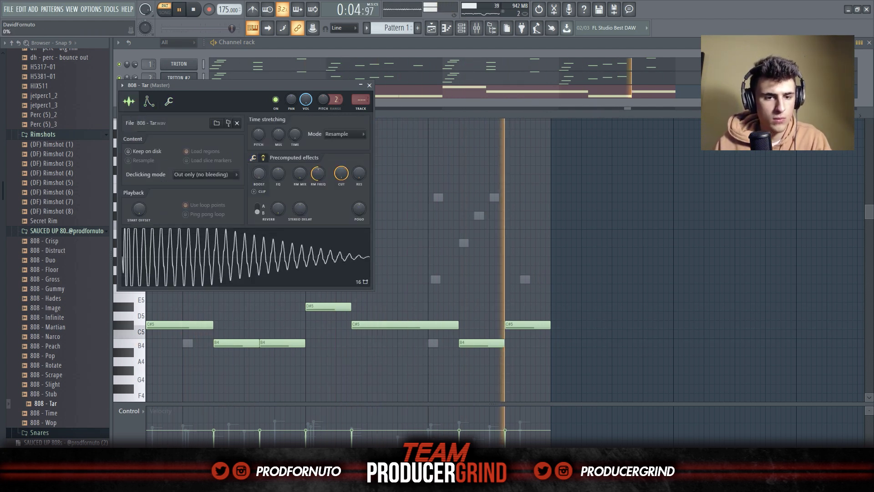
left_click(183, 52)
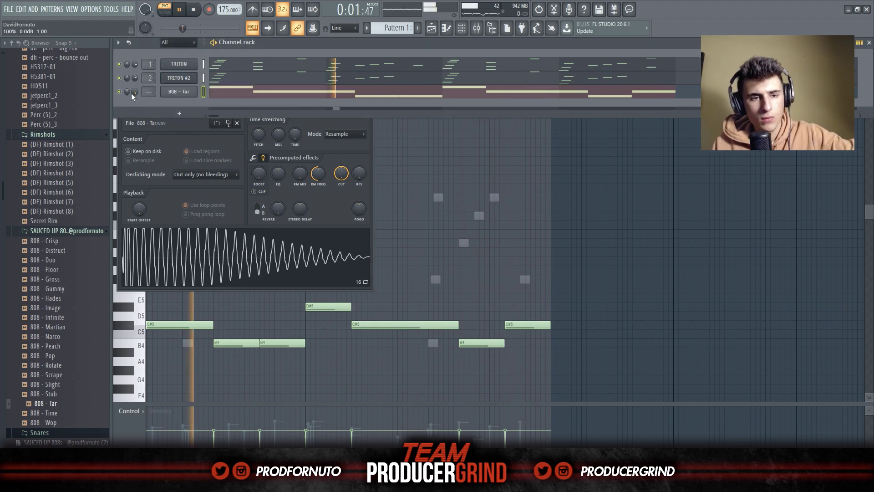
Step: Add (DF) Clap (1) on steps 9, 25, 41 and 57 and (DF) Open Hat (3) on steps 5 and 37
scroll(73, 164, "up", 5)
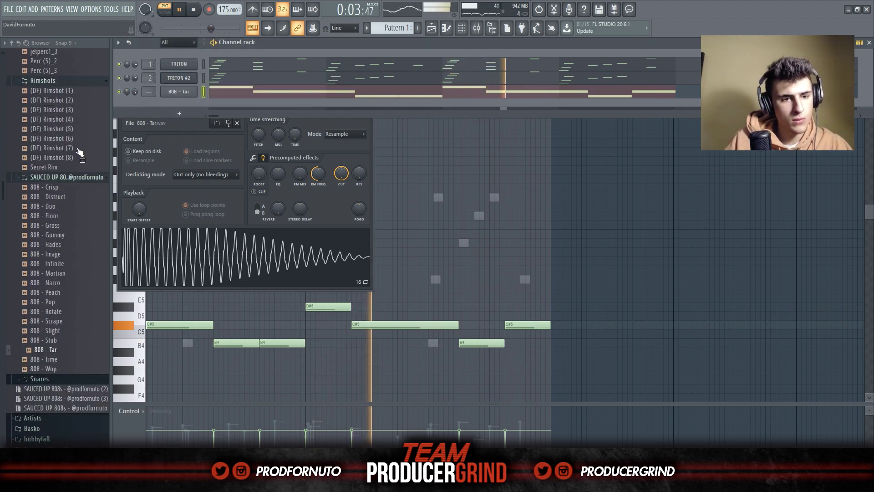
scroll(79, 168, "up", 15)
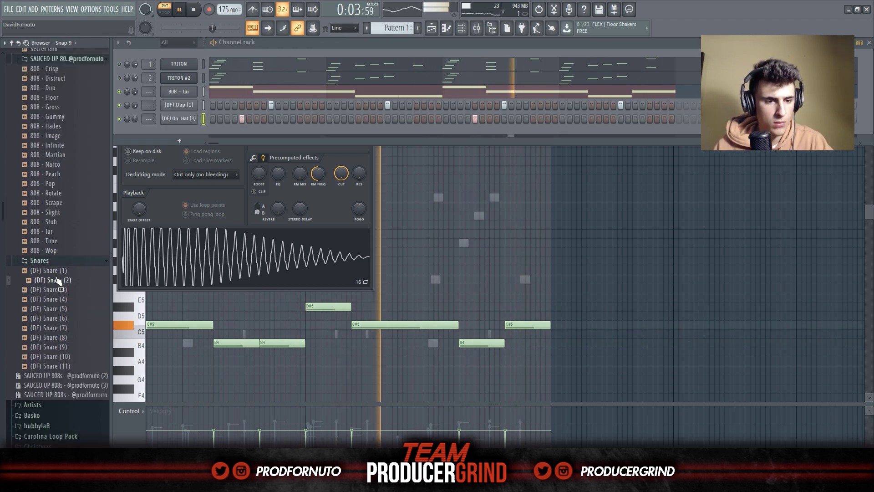
Step: Audition the snare samples and add (DF) Snare (2) as a new channel with hits on steps 11 and 43
left_click(62, 291)
left_click(65, 299)
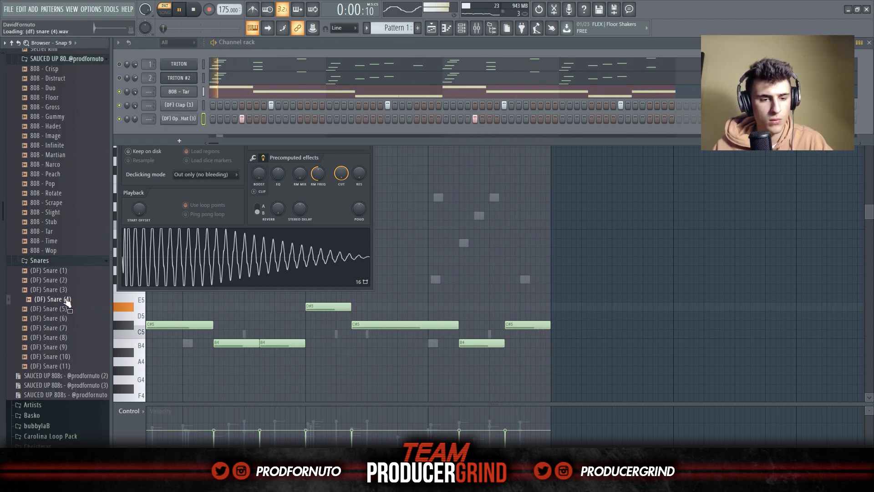
left_click(64, 280)
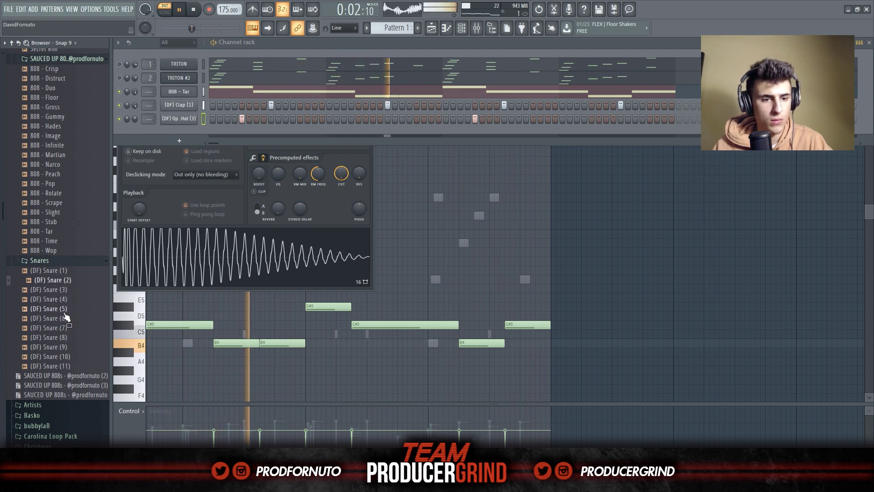
left_click_drag(63, 282, 167, 138)
key("space")
left_click(285, 132)
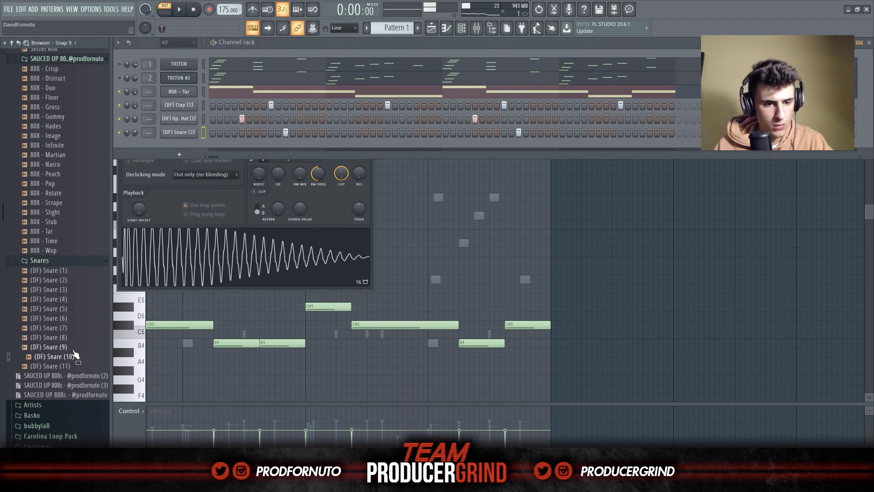
Step: Add (DF) Snare (9) as a new channel with hits on steps 15 and 20
left_click_drag(171, 150, 173, 151)
key("space")
left_click(315, 146)
left_click(351, 146)
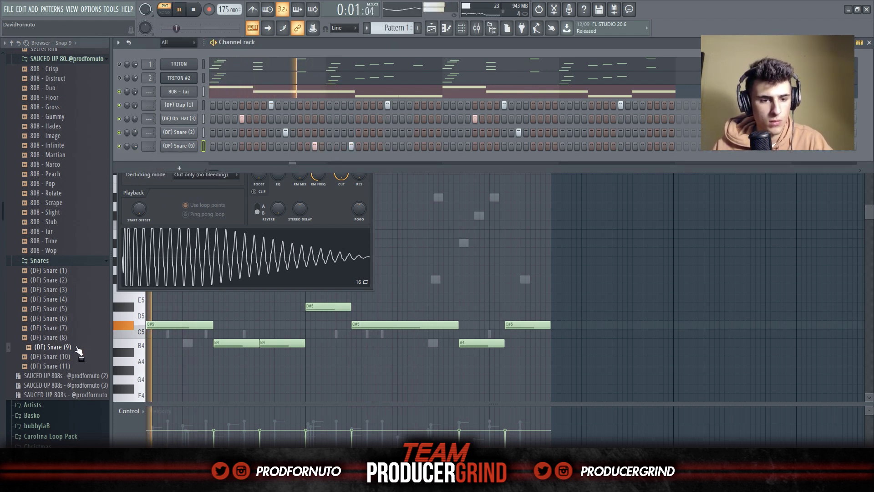
Step: Replace the (DF) Snare (9) sample with (DF) Snare (8) and place its hits on steps 19 and 51
left_click_drag(53, 337, 179, 146)
key("space")
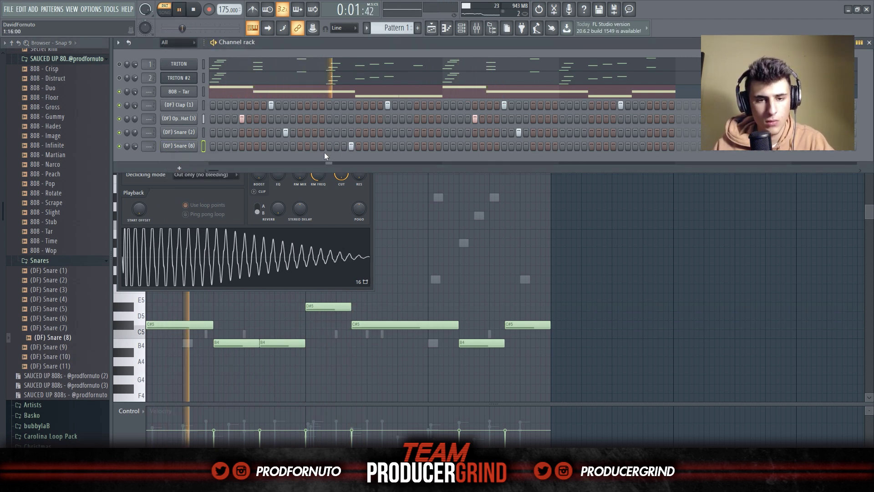
left_click(344, 146)
left_click(350, 145)
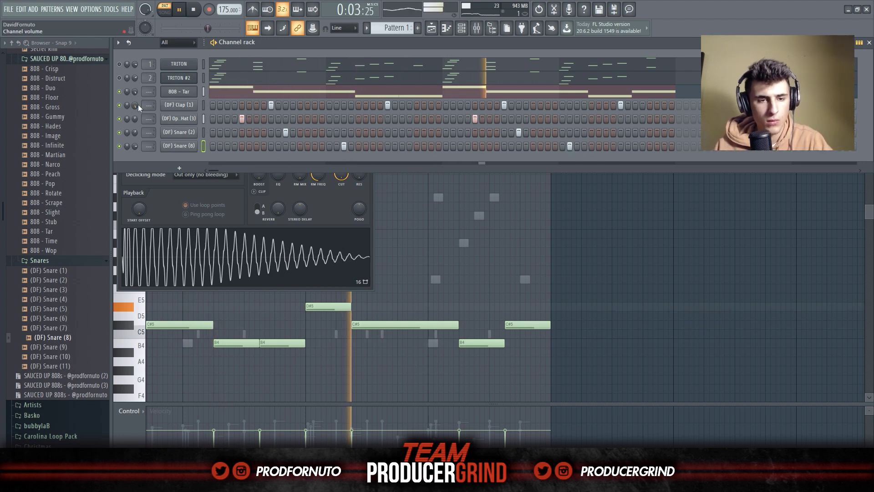
scroll(68, 187, "down", 6)
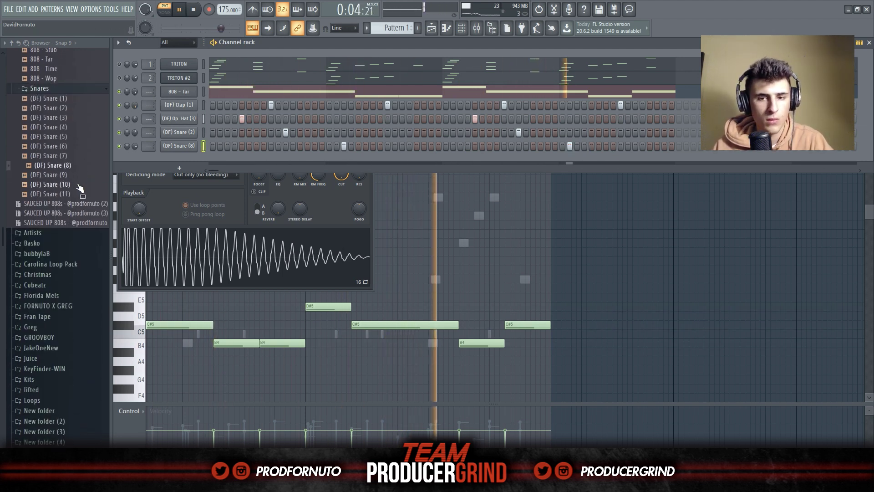
right_click(570, 148)
left_click(576, 147)
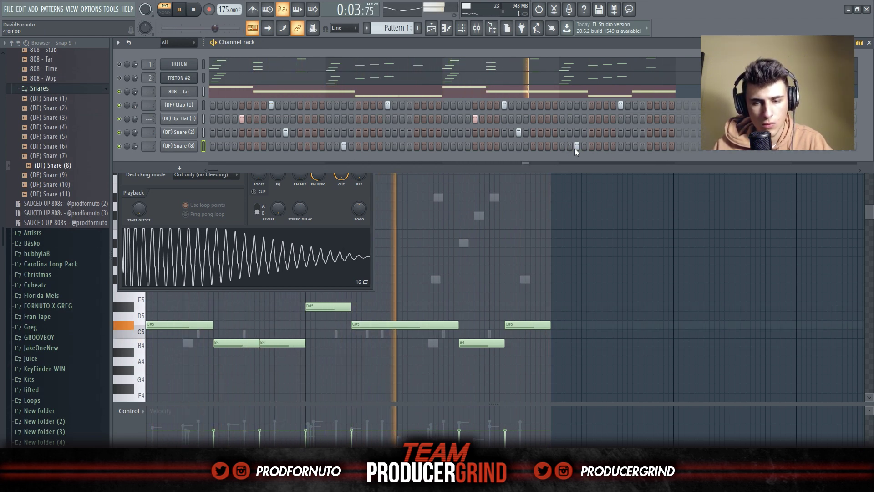
Step: Add Hat - Classic as a new channel with hits on every second step plus extra hits, and open its piano roll
scroll(61, 173, "up", 6)
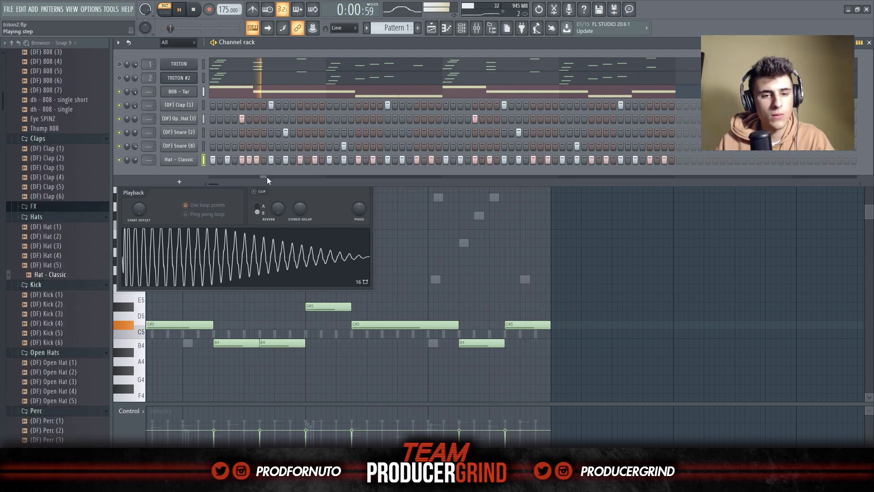
right_click(195, 160)
key("space")
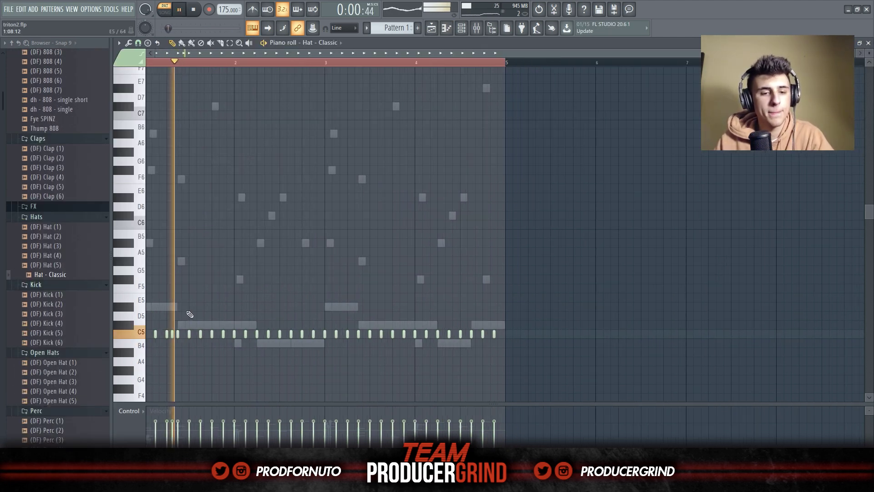
Step: Write a fast hi-hat roll at the start of bar 2 with alternating C5 and B4 notes
scroll(236, 346, "up", 3, "ctrl")
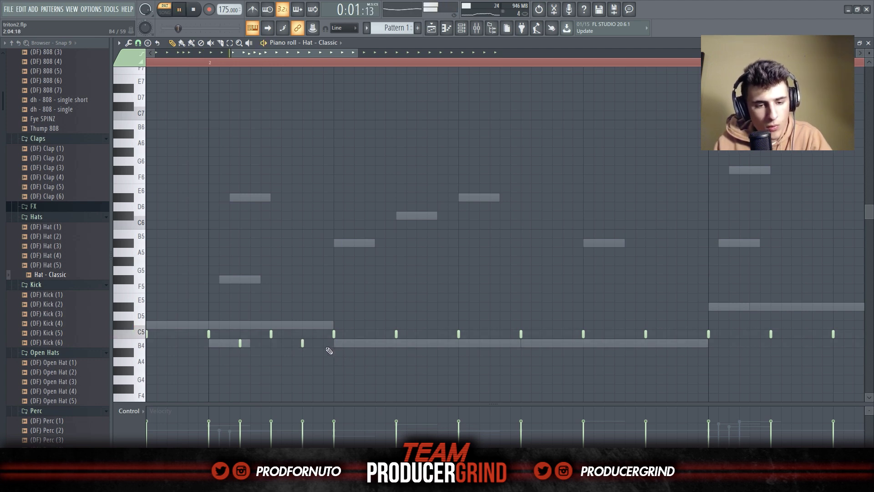
key("space")
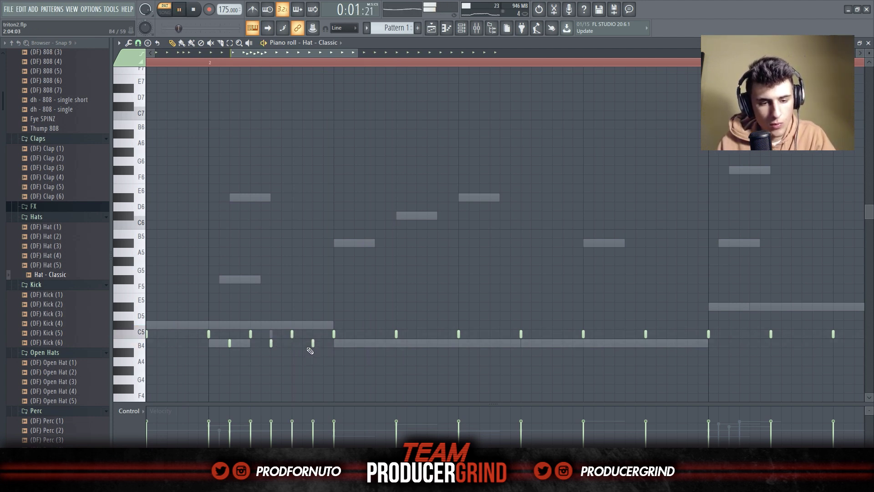
key("space")
key("space")
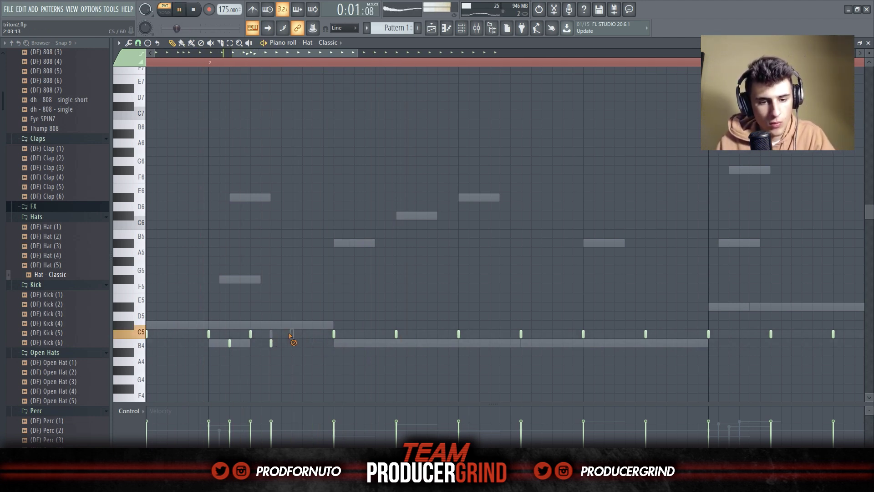
scroll(341, 353, "down", 4)
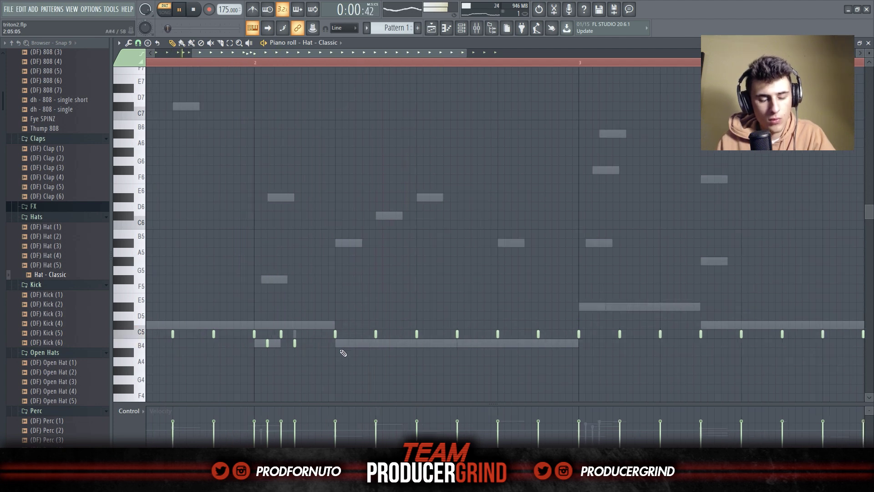
Step: Replace the last two C5 hi-hat notes of bar 2 with descending A#4 and G#4 notes
left_click(451, 355)
left_click(479, 370)
right_click(450, 335)
right_click(478, 336)
Step: Delete the hi-hat notes in bars 3 and 4 and fill them with a copy of the first two bars
scroll(476, 380, "down", 3)
mouse_move(522, 364)
left_mouse_down()
mouse_move(334, 312)
mouse_move(327, 335)
mouse_move(541, 339)
mouse_move(365, 334)
left_mouse_up()
left_click_drag(370, 390, 146, 302)
key("ctrl+b")
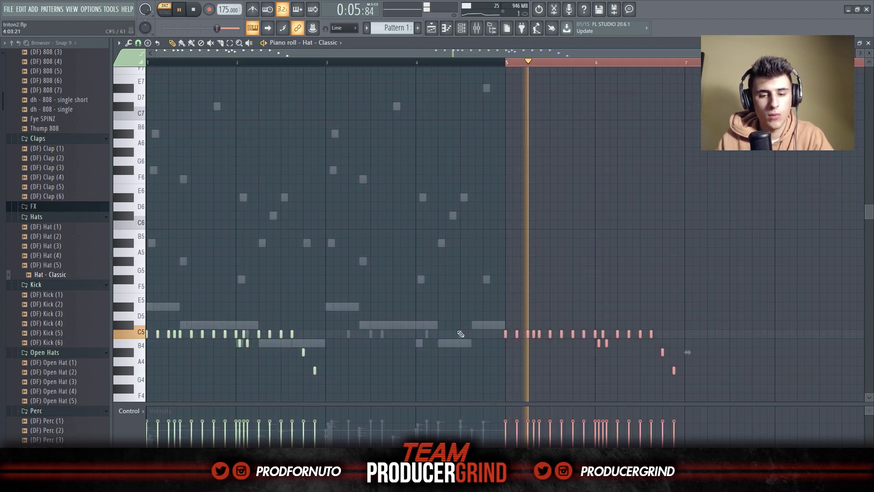
left_click_drag(507, 334, 347, 330)
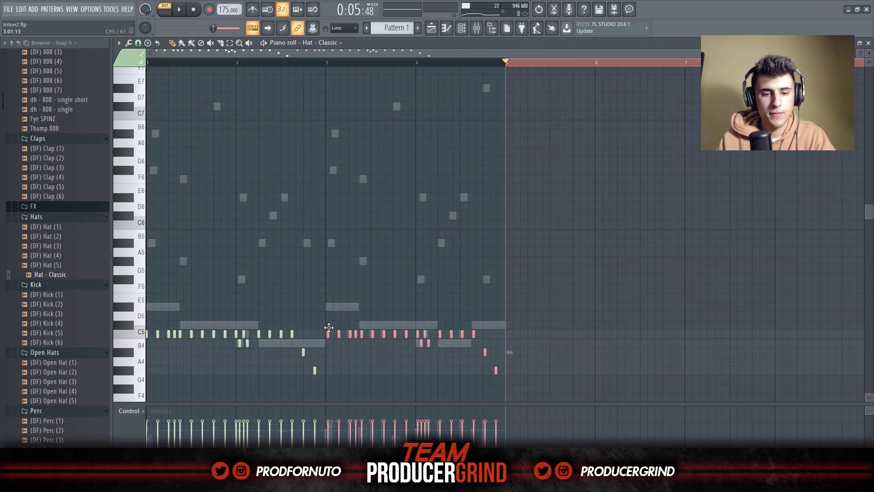
Step: Add (DF) Perc (7) as a new channel with a hit on step 63, and unmute the drum channels during playback
key("F6")
key("space")
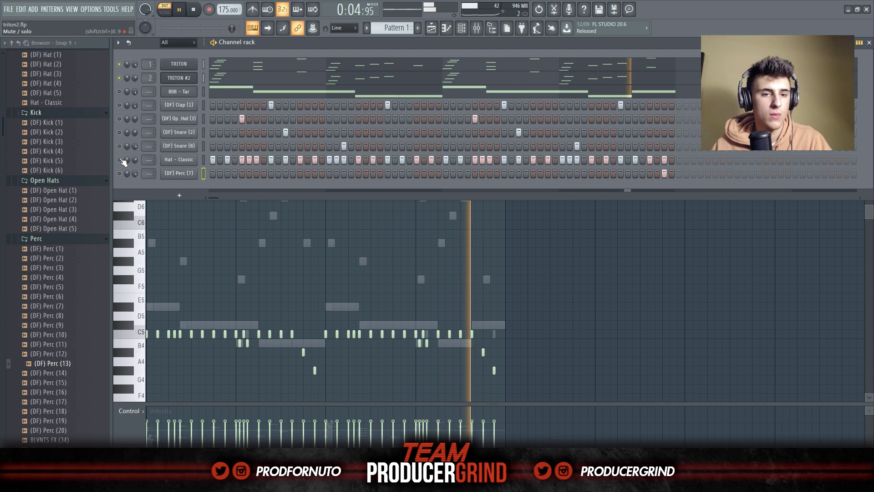
left_click_drag(119, 172, 121, 122)
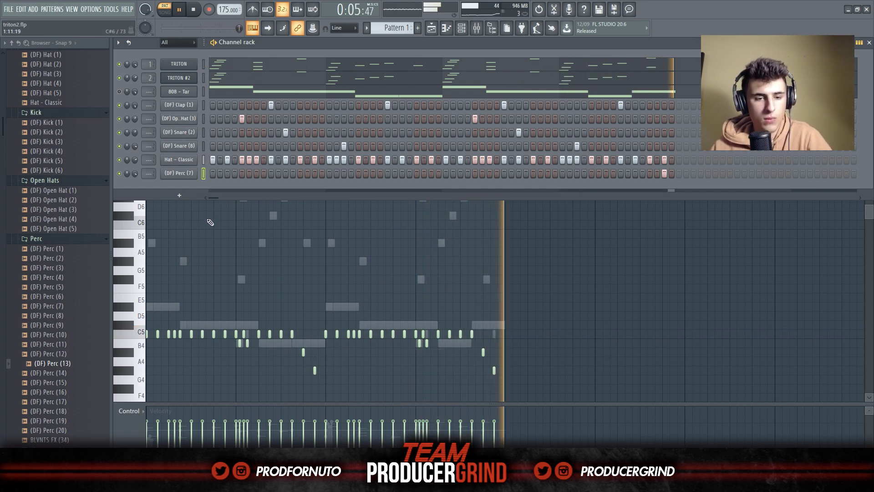
Step: Lower the channel volumes of (DF) Perc (7) and (DF) Snare (8)
left_click_drag(137, 173, 136, 178)
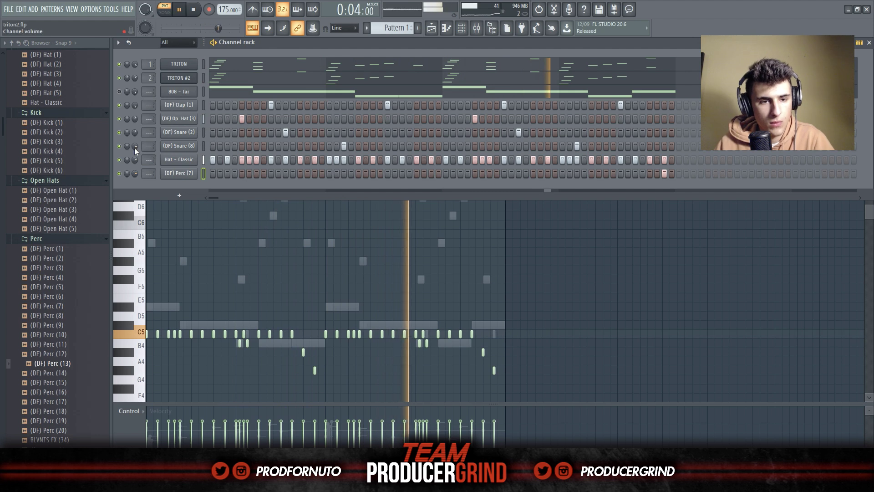
left_click_drag(135, 147, 135, 150)
Step: Unmute the 808 - Tar channel, set its volume to 95% and open it
left_click(119, 91)
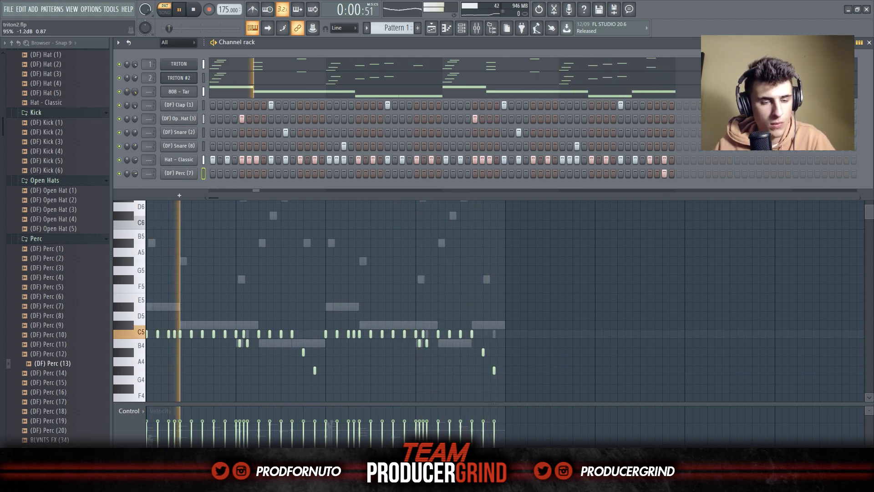
left_click_drag(135, 92, 135, 91)
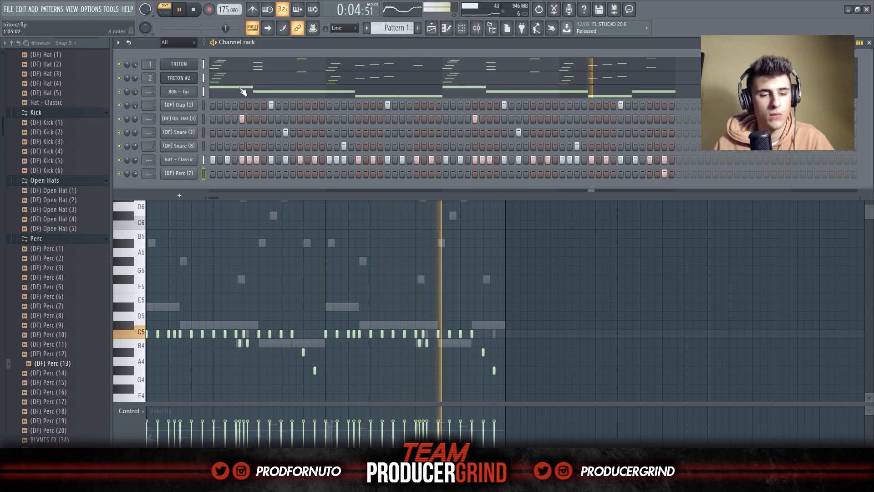
left_click(177, 92)
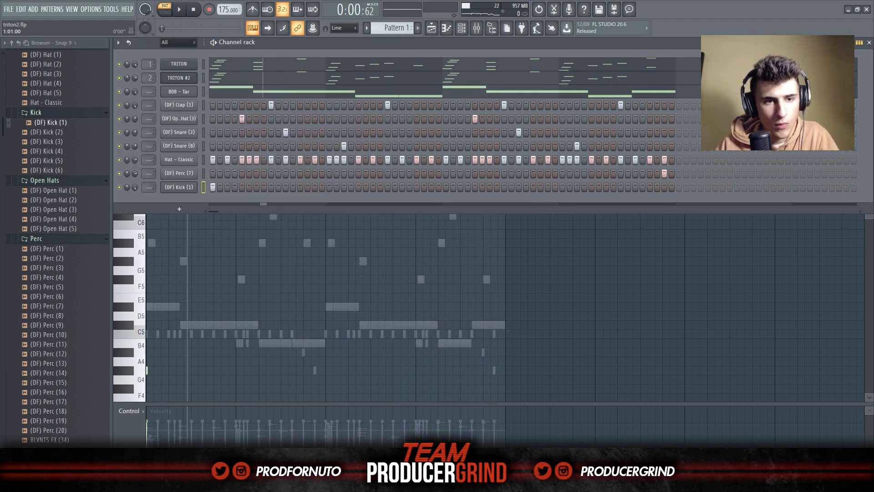
Step: Try adding (DF) Kick (1) hits on steps 13 and 21 in the piano roll while the pattern plays
key("space")
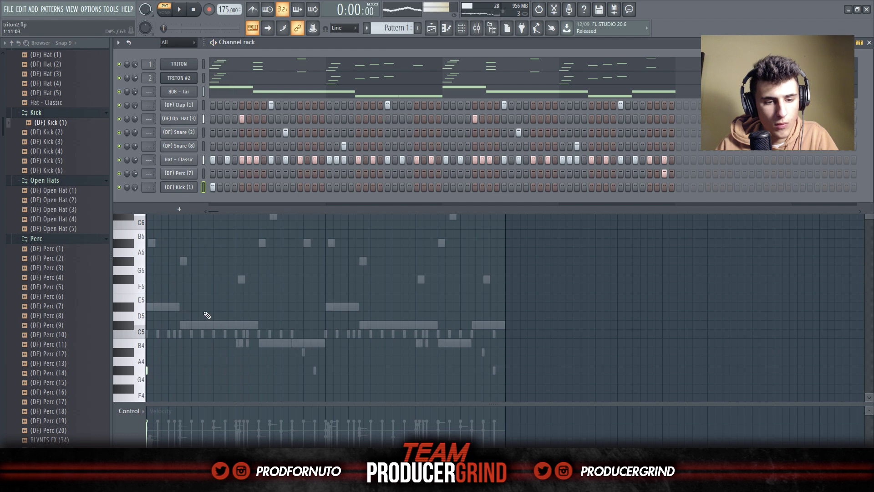
key("space")
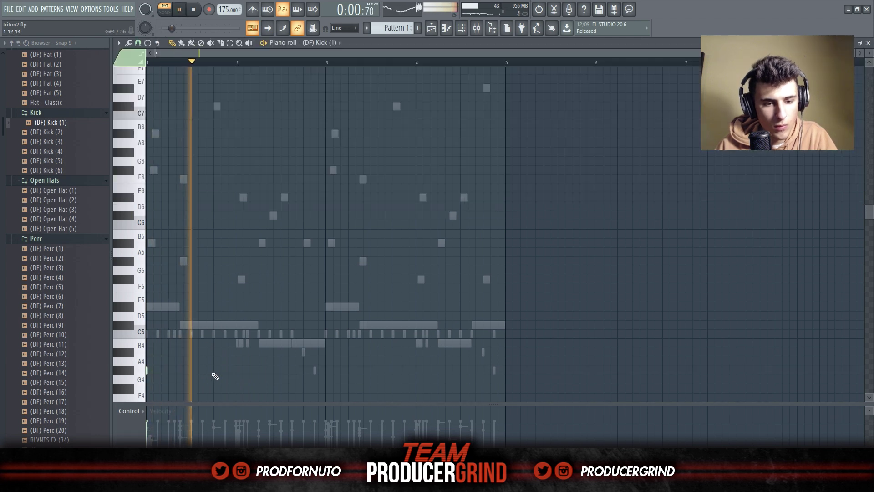
left_click(215, 371)
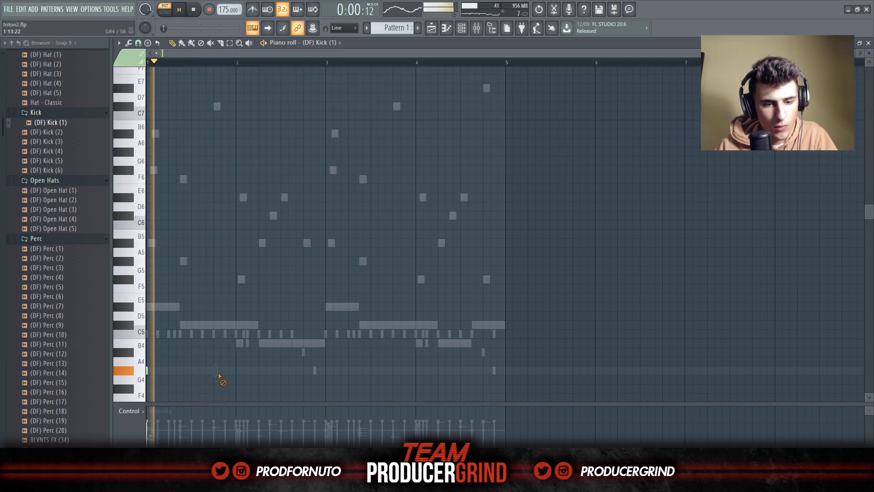
left_click(258, 371)
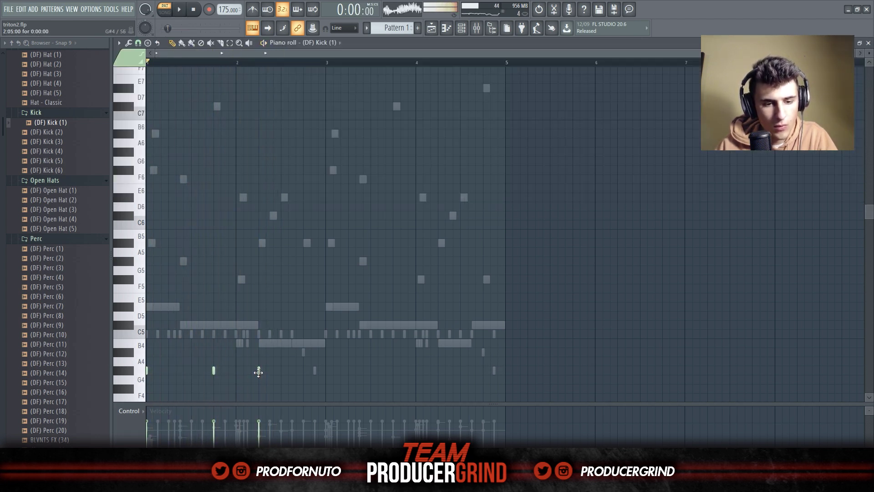
Step: Add a (DF) Kick (1) hit on step 7, matching the second 808 note, and move the kick notes to C5
scroll(218, 377, "up", 2)
key("space")
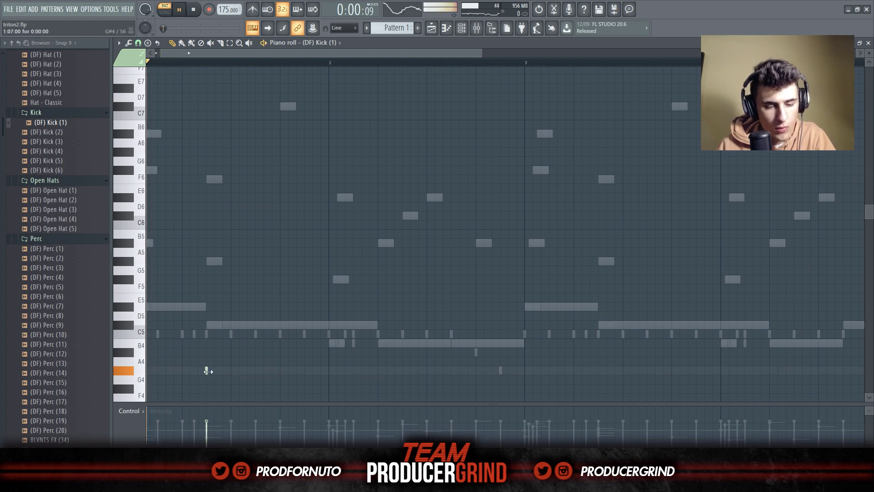
key("space")
left_click_drag(237, 374, 28, 368)
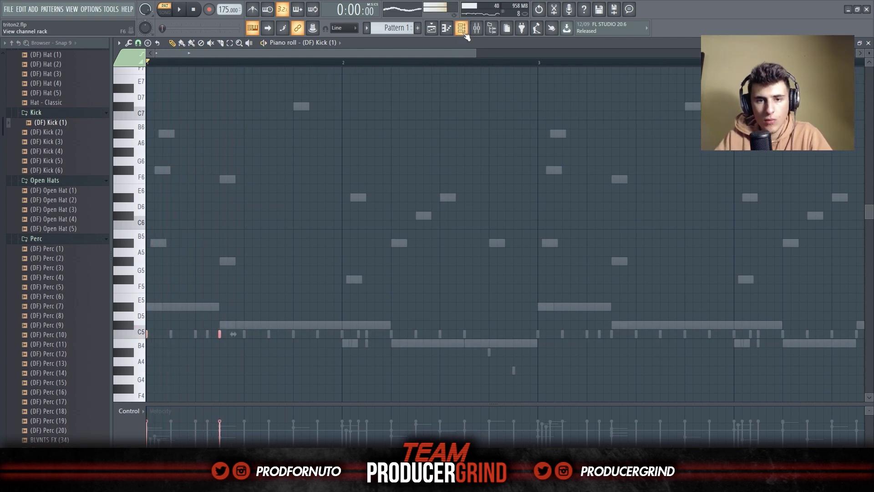
Step: Open the (DF) Kick (1) channel settings and lower its channel volume to 50% during playback
key("F6")
left_click(184, 189)
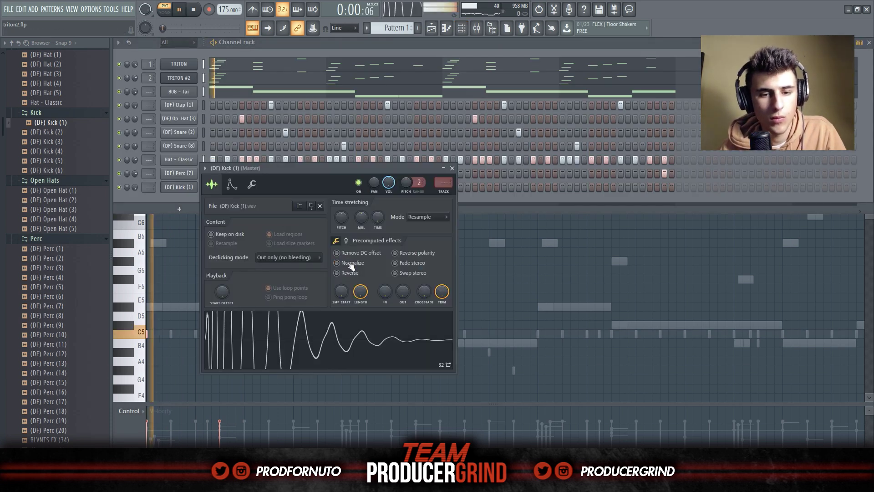
left_click_drag(134, 187, 135, 200)
key("space")
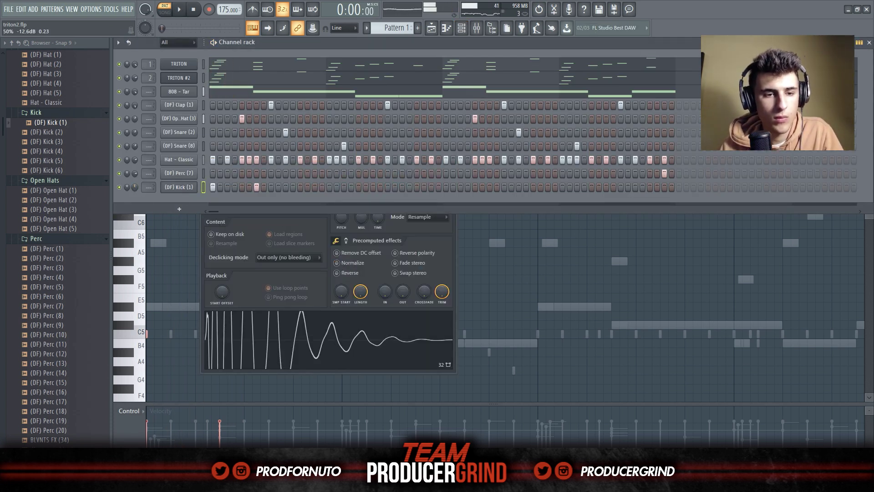
Step: Add C5 kick hits on steps 21 and 27 in bar 2 and at the start of bar 3
key("F7")
key("space")
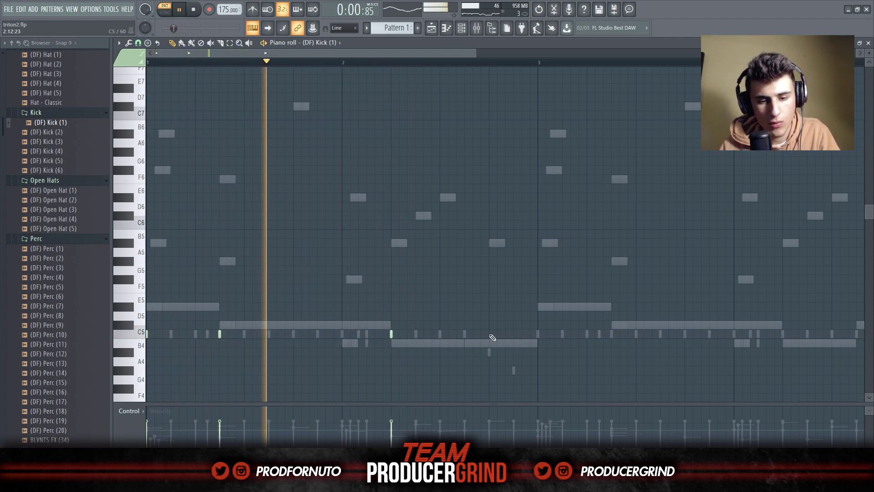
key("space")
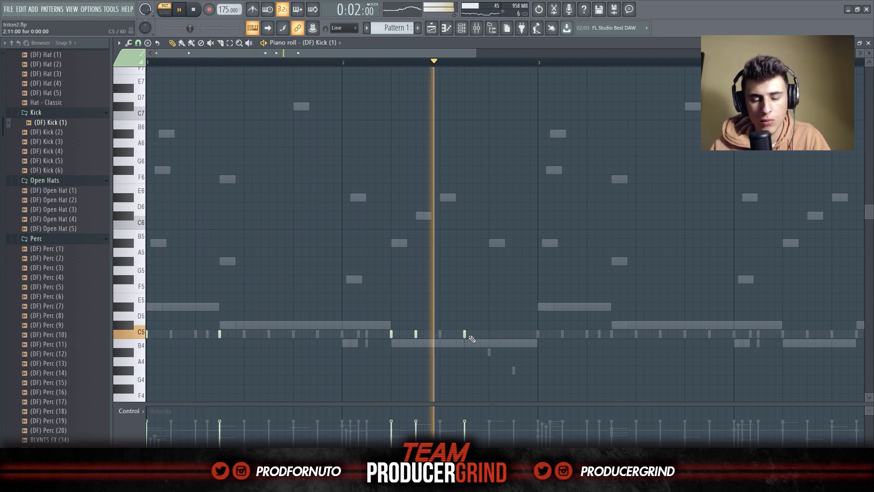
key("space")
scroll(482, 339, "down", 2)
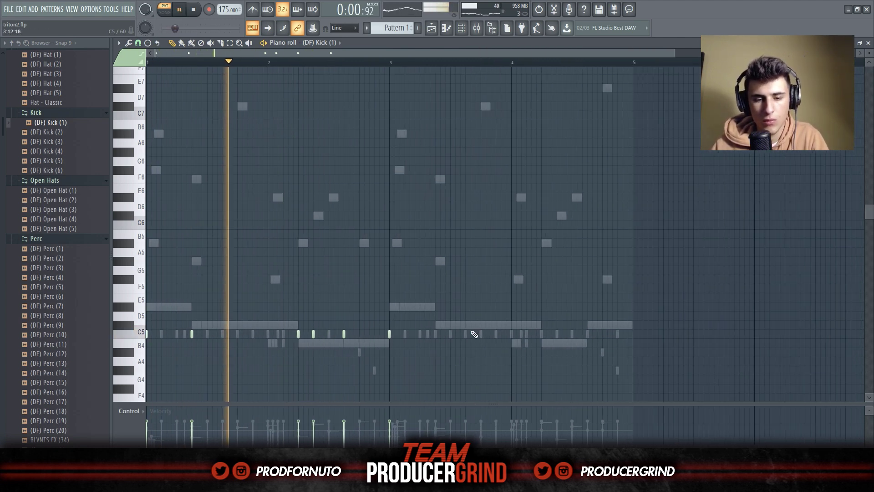
Step: Add C5 kick hits on steps 39, 53, 55 and 59 to follow the 808 in bars 3 and 4
left_click(430, 336)
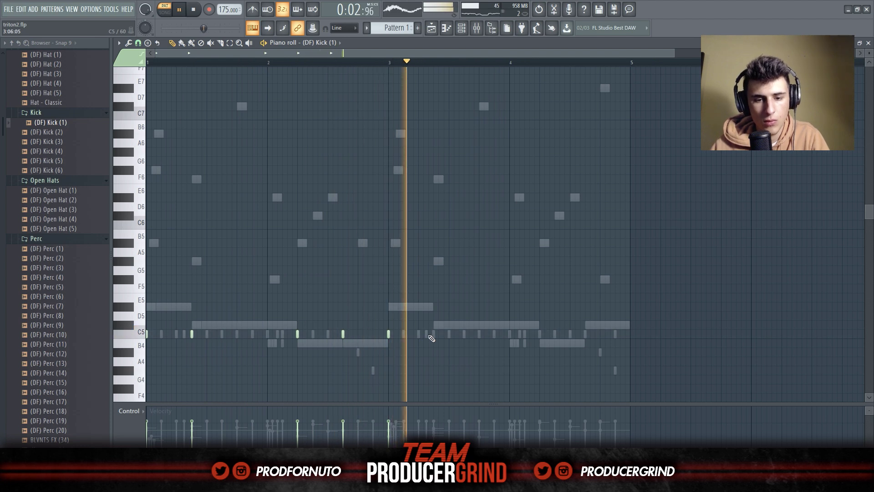
left_click(540, 334)
left_click(554, 333)
left_click(585, 334)
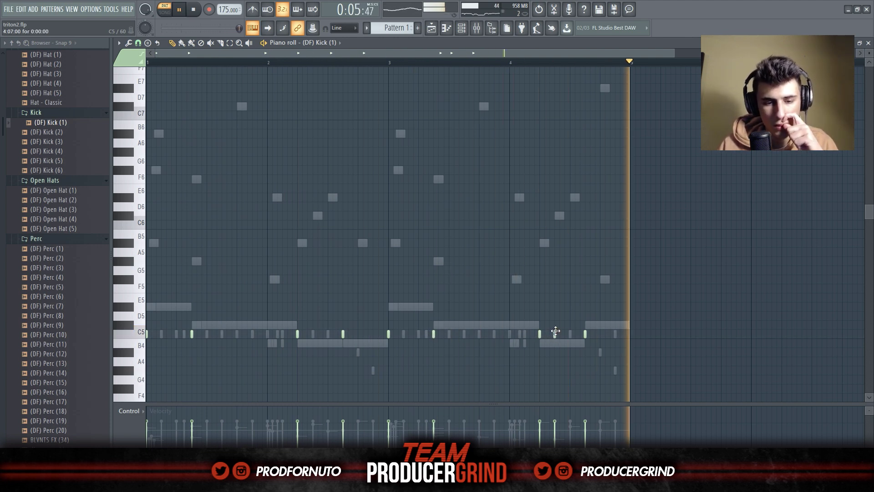
Step: Mute the TRITON and TRITON #2 channels in the channel rack and raise the (DF) Kick (1) channel volume
left_click(467, 29)
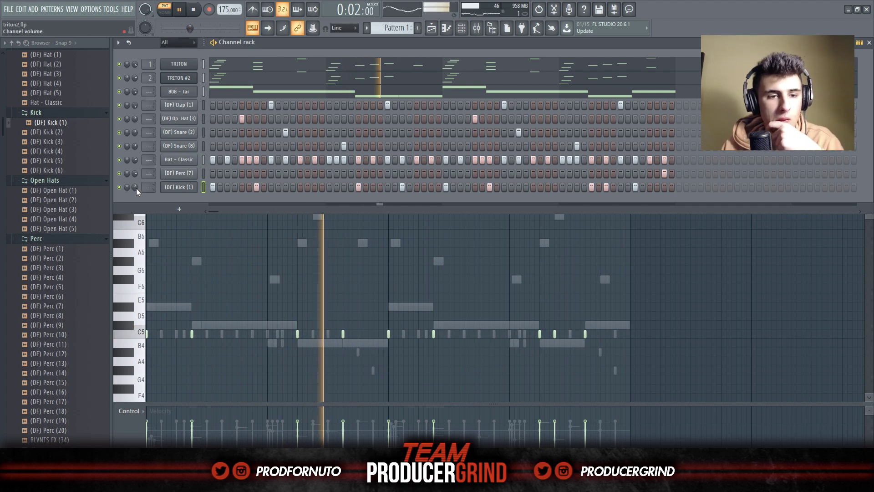
left_click(120, 78)
left_click(120, 65)
left_click_drag(135, 187, 134, 181)
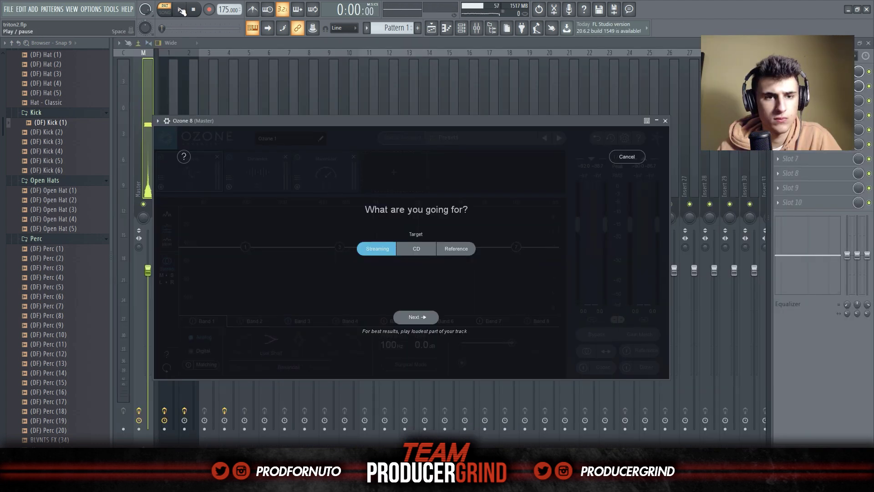
Step: Run the Ozone 8 assistant on the master with the Streaming target during playback and accept its suggestion
left_click(181, 10)
left_click(426, 315)
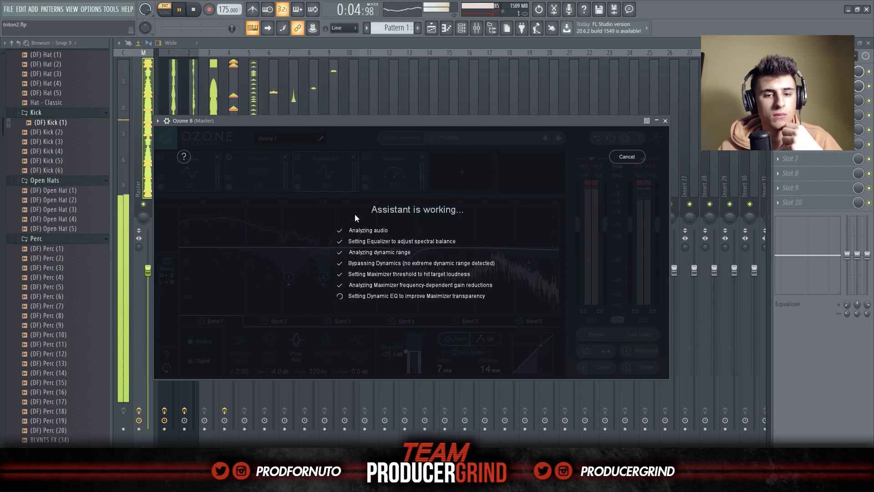
left_click(407, 317)
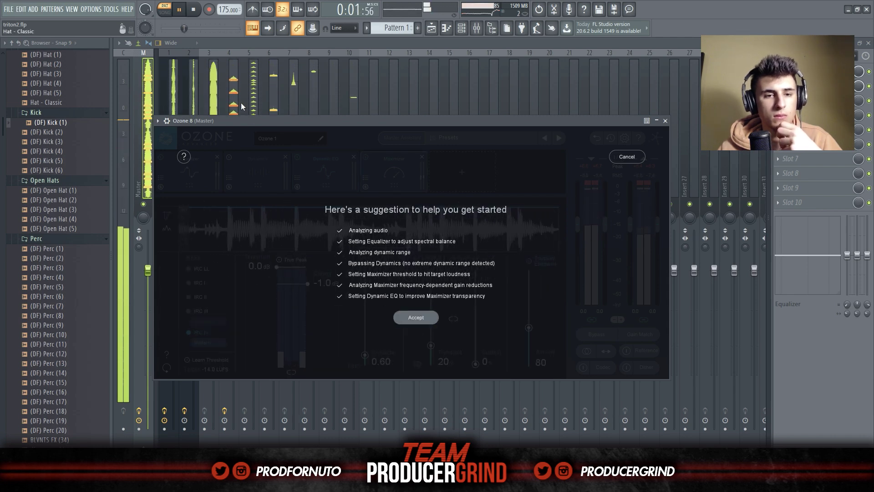
Step: Lower the (DF) Kick (1) mixer track's level slightly and mute that track
left_click(234, 103)
left_click_drag(236, 271, 237, 274)
left_click(232, 205)
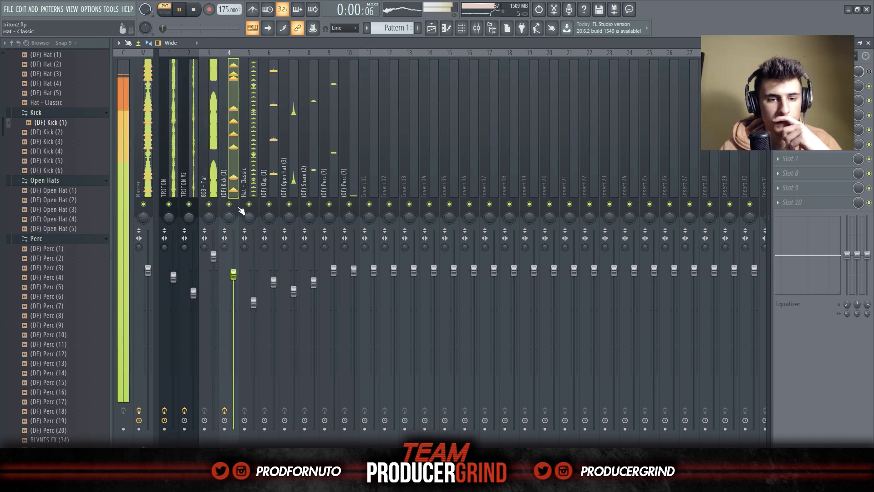
Step: Select the 808 - Tar mixer track and briefly solo the Hat - Classic track to check the mix
left_click(214, 256)
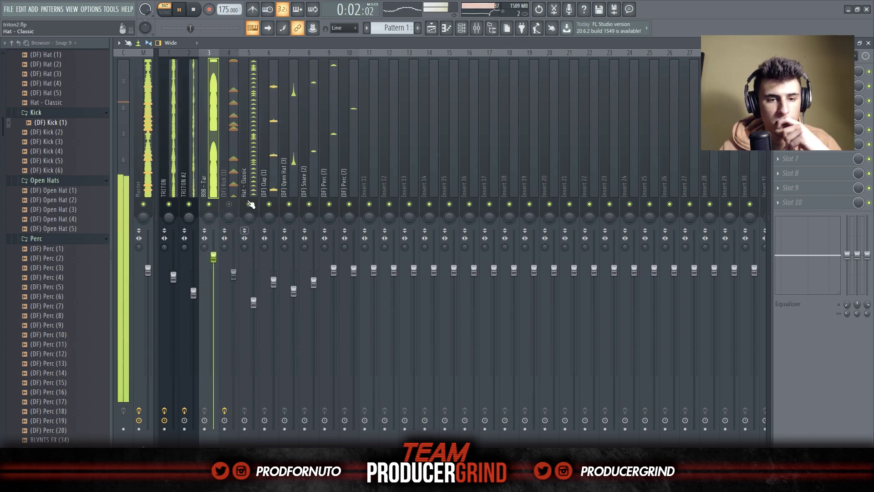
right_click(250, 205)
right_click(250, 205)
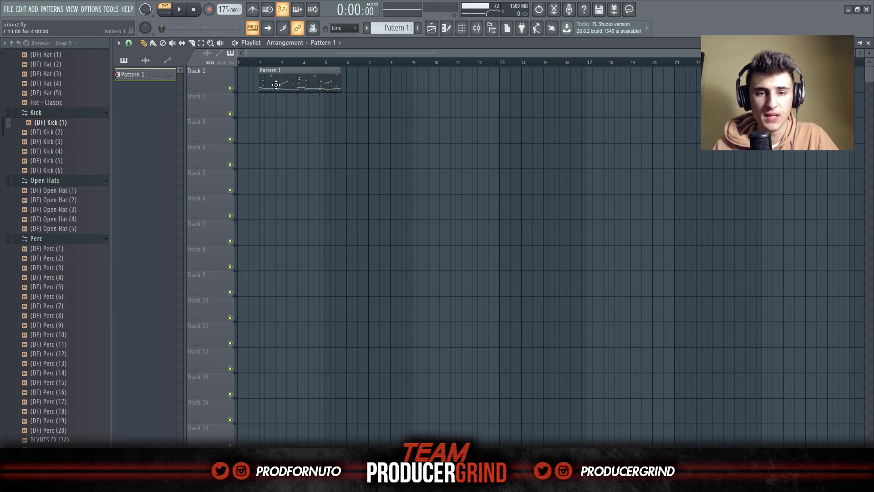